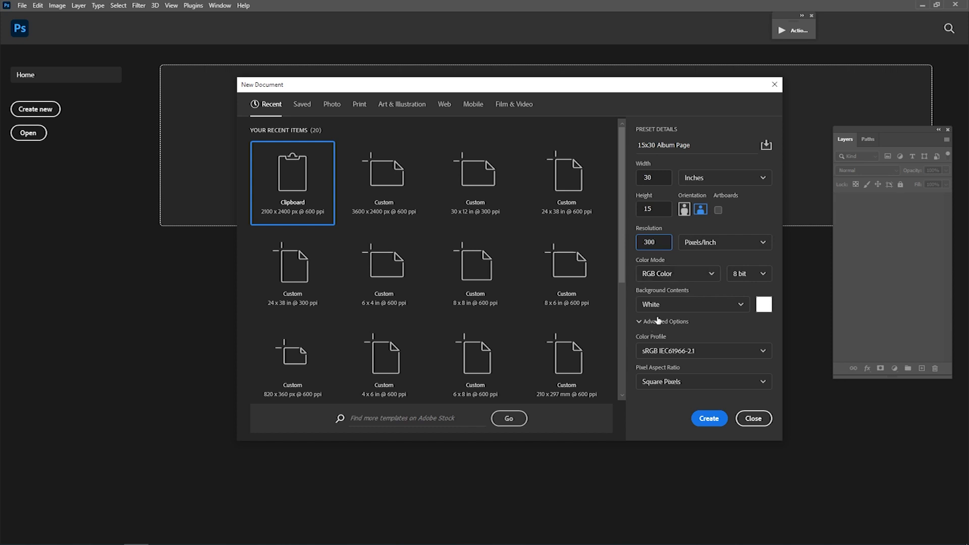
Create the 15x30 Album Page document, 30 × 15 inches at 300 ppi, and add a vertical guide at its centre
{"action": "left_click", "coordinate": [707, 418]}
{"action": "left_click_drag", "start_coordinate": [464, 244], "coordinate": [497, 253]}
{"action": "left_click_drag", "start_coordinate": [24, 243], "coordinate": [420, 160]}
{"action": "scroll", "coordinate": [487, 235], "scroll_direction": "down", "scroll_amount": 3}
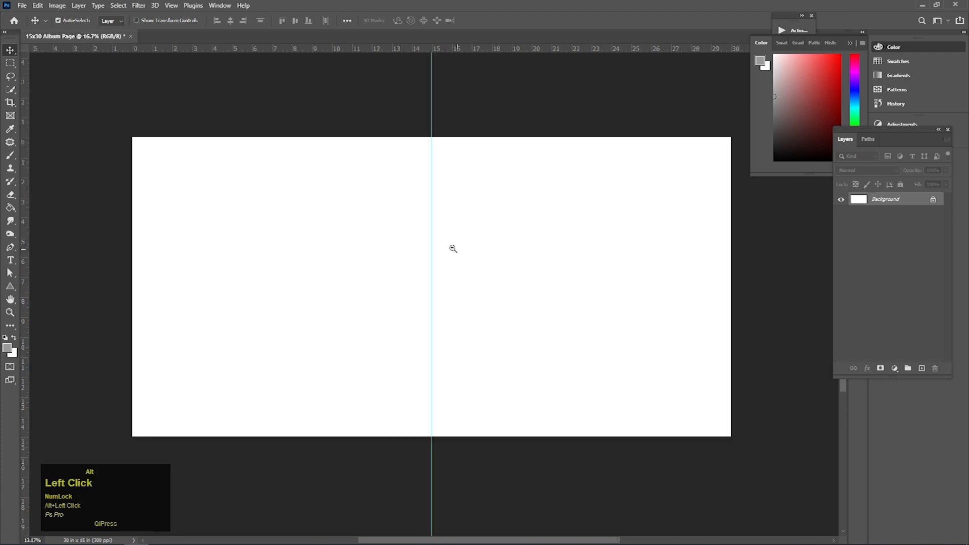
Open pexels-spora-weddings-15698622.jpg from folder 66 and bring the photo into the album page
{"action": "mouse_move", "coordinate": [158, 534]}
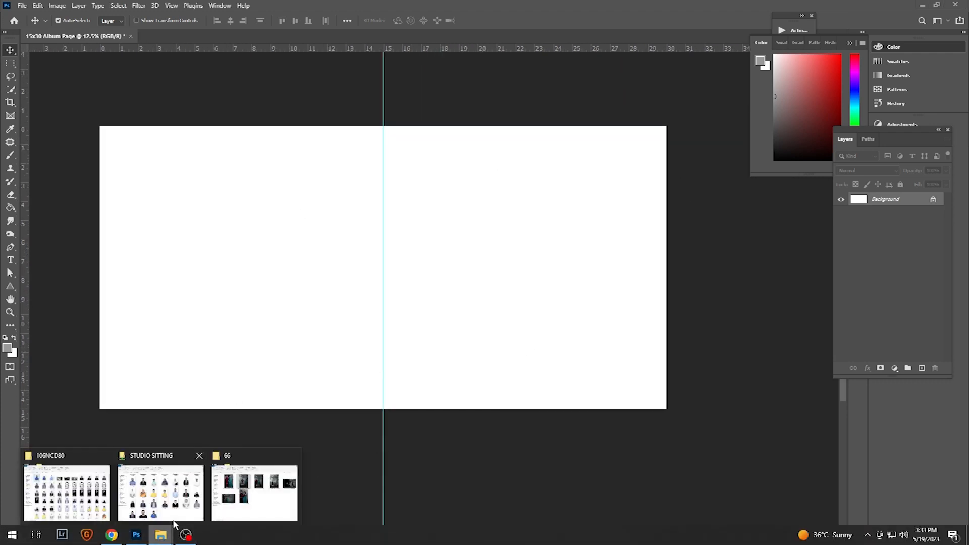
{"action": "left_click", "coordinate": [252, 485]}
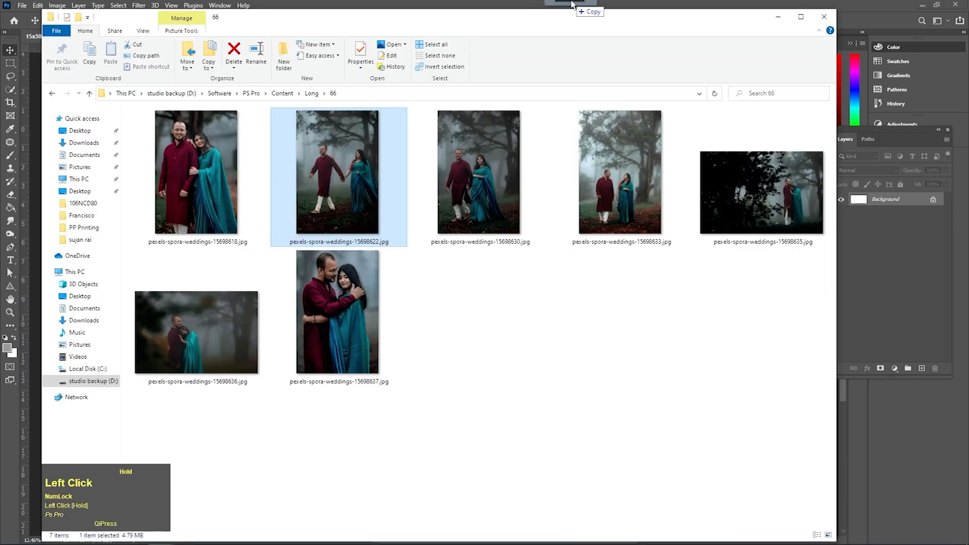
{"action": "double_click", "coordinate": [340, 188]}
{"action": "left_click_drag", "start_coordinate": [477, 213], "coordinate": [505, 265]}
Scale the couple photo down to the page height and align it with the page's right edge
{"action": "key", "text": "ctrl+t"}
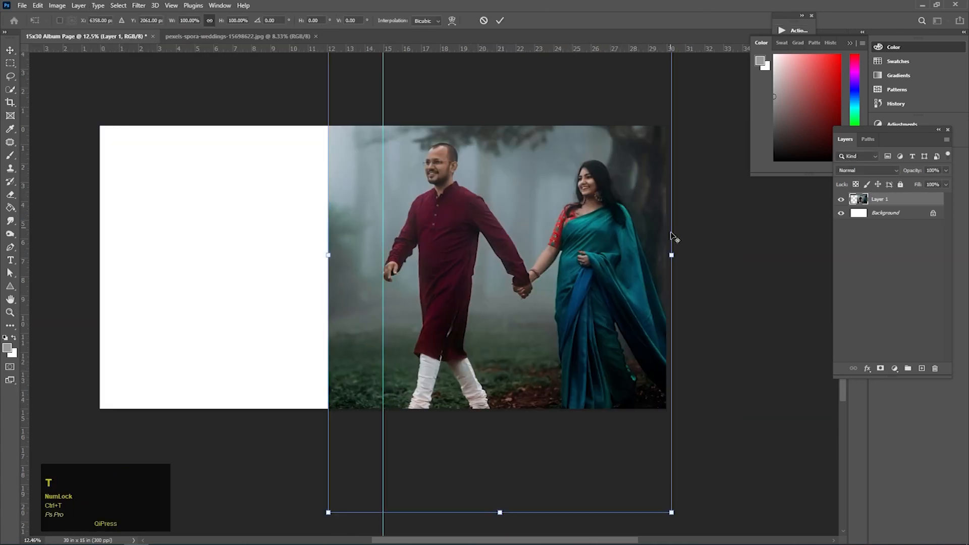
{"action": "left_click_drag", "start_coordinate": [673, 259], "coordinate": [606, 255]}
{"action": "left_click_drag", "start_coordinate": [527, 248], "coordinate": [563, 249]}
{"action": "double_click", "coordinate": [586, 258]}
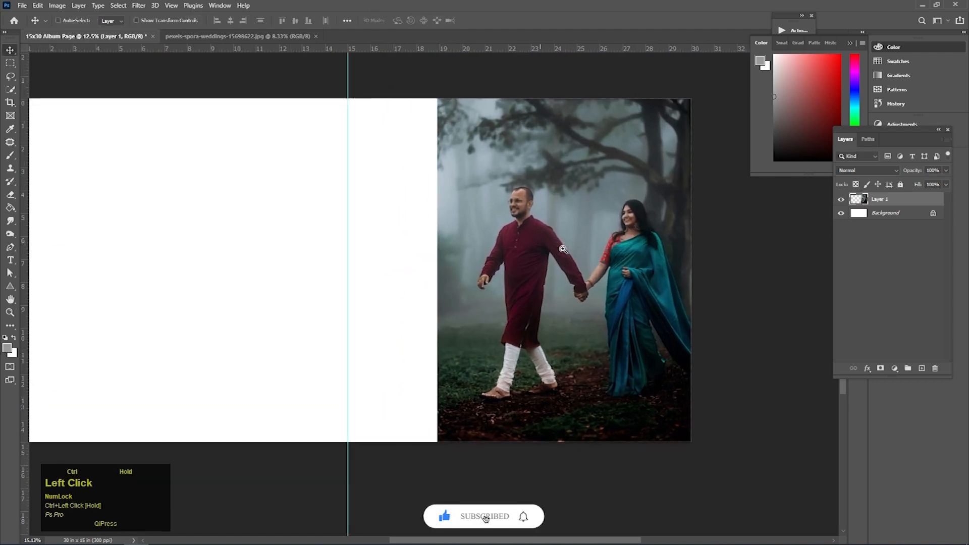
Add a layer above the Background and fill it with the misty blue-grey 94a9ae sampled from the photo
{"action": "left_click", "coordinate": [877, 214]}
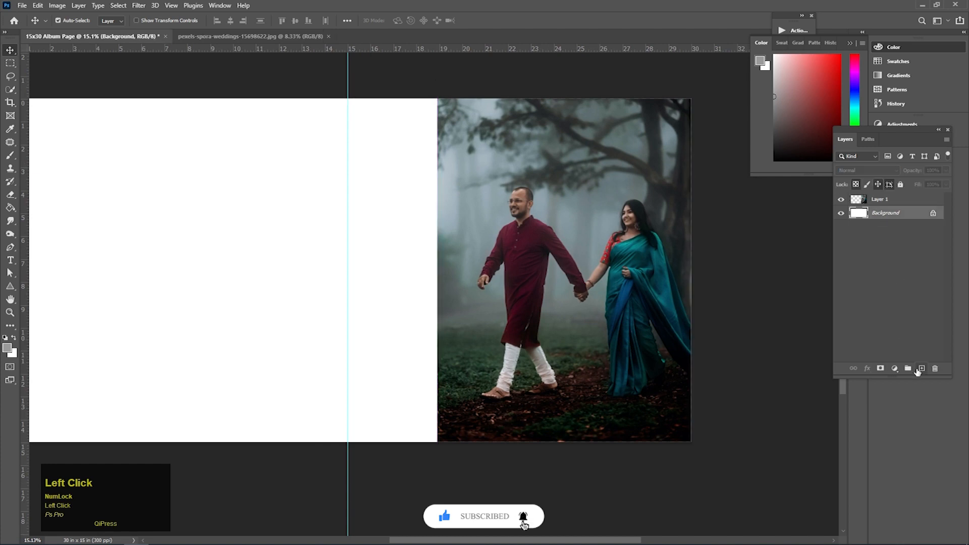
{"action": "left_click", "coordinate": [922, 368]}
{"action": "left_click", "coordinate": [9, 211]}
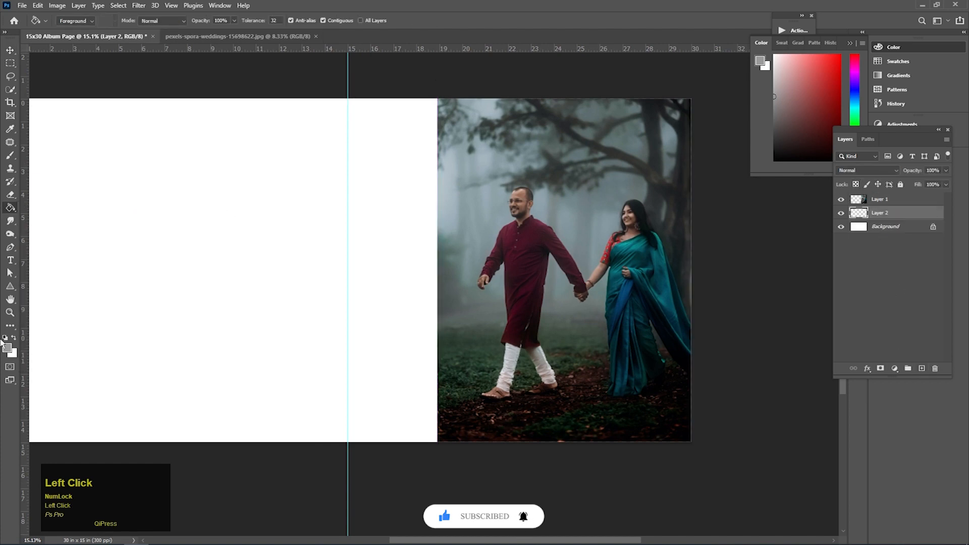
{"action": "left_click", "coordinate": [7, 347]}
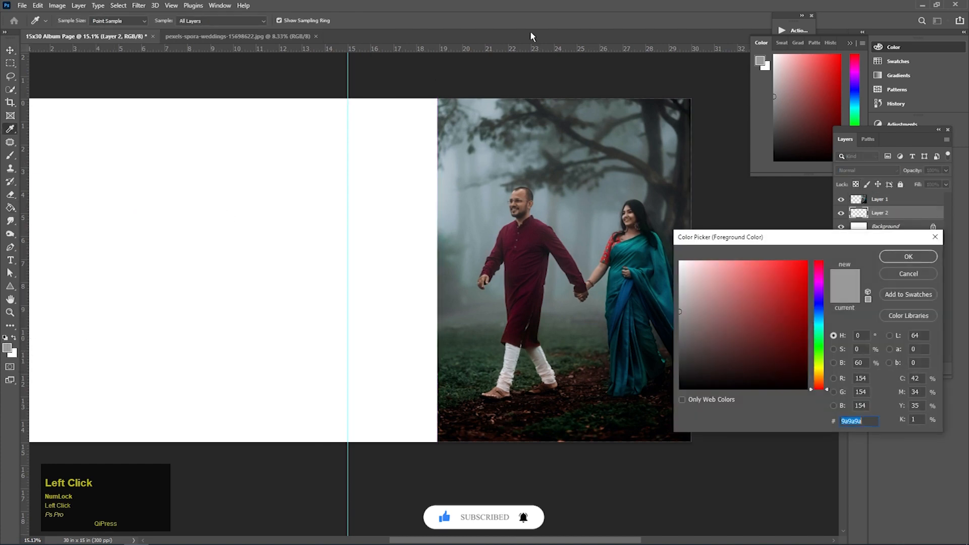
{"action": "left_click", "coordinate": [462, 197]}
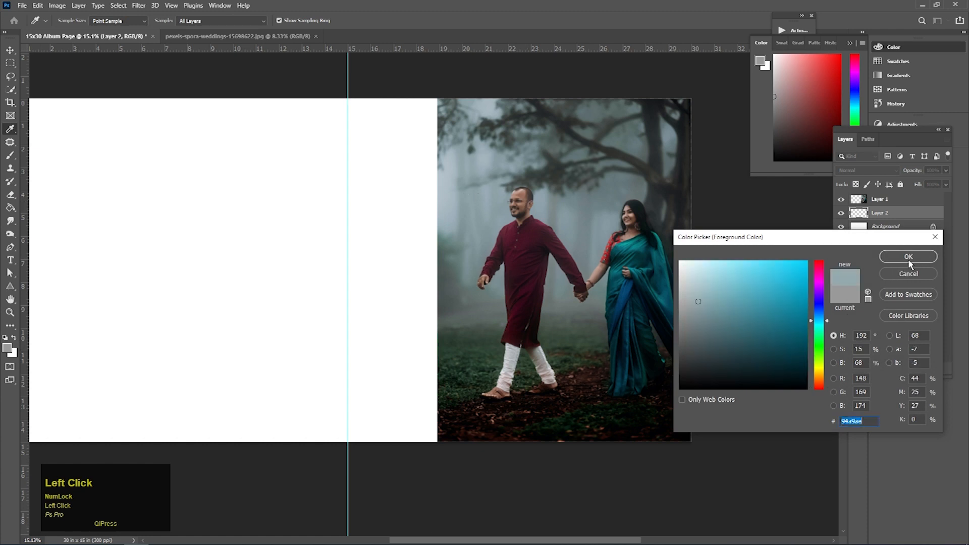
{"action": "left_click", "coordinate": [909, 257]}
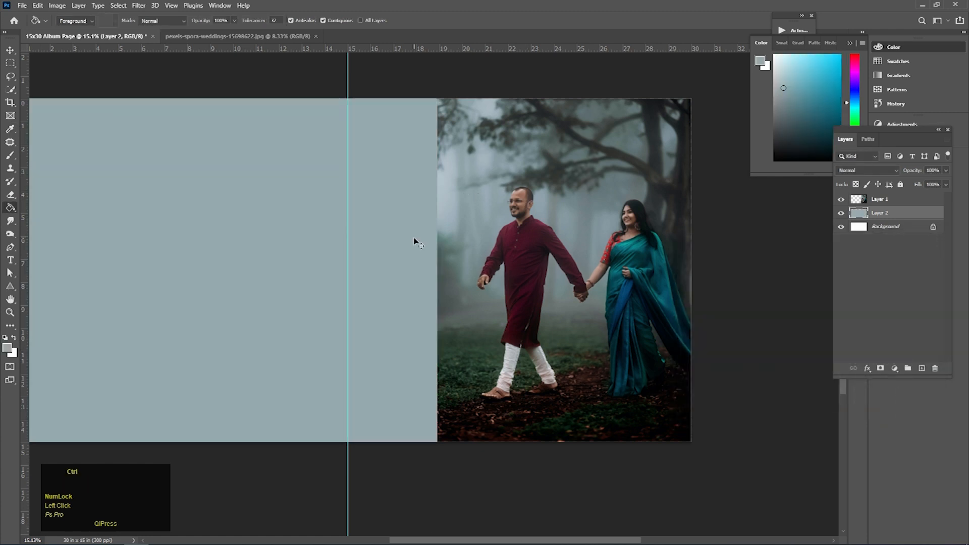
Duplicate the couple photo layer twice and hide the two lower versions
{"action": "key", "text": "v"}
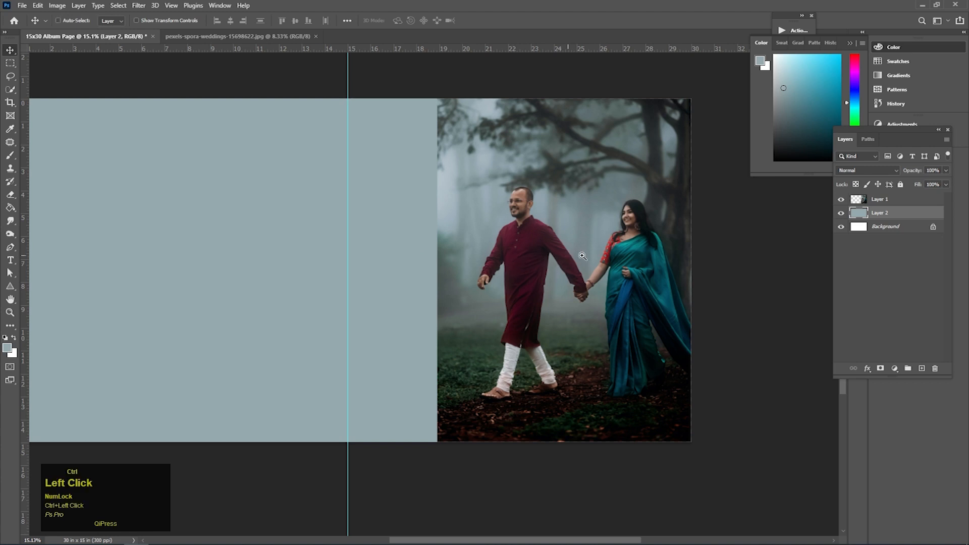
{"action": "left_click", "coordinate": [582, 256], "text": "ctrl"}
{"action": "key", "text": "ctrl+j"}
{"action": "key", "text": "ctrl+j"}
Select the walking couple automatically as the subject on Layer 1 copy 2
{"action": "left_click_drag", "start_coordinate": [456, 265], "coordinate": [478, 262]}
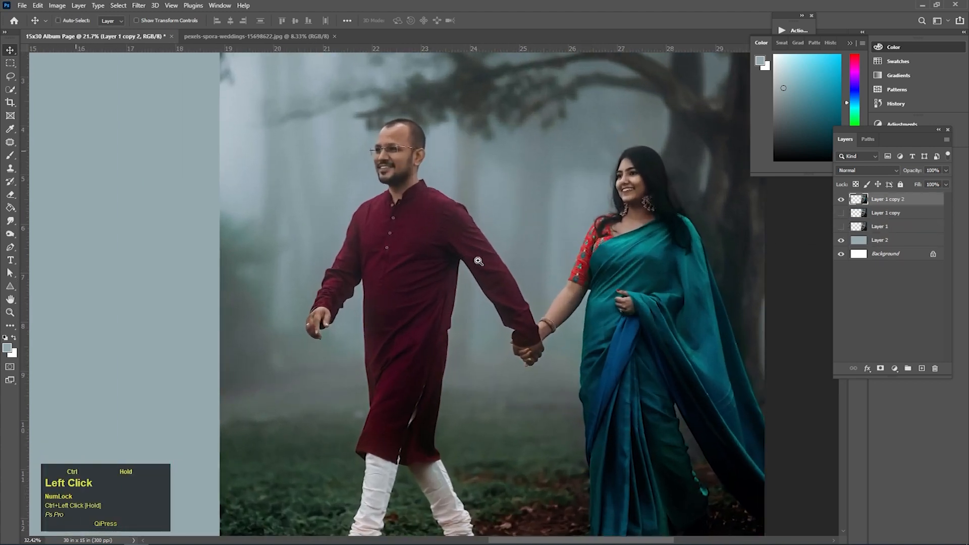
{"action": "left_click_drag", "start_coordinate": [560, 304], "coordinate": [496, 283]}
{"action": "left_click", "coordinate": [118, 5]}
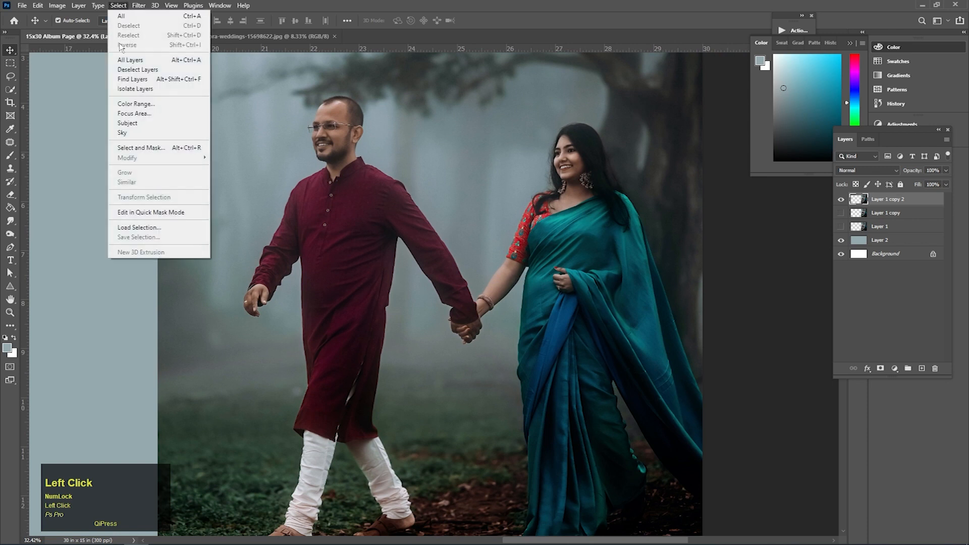
{"action": "left_click", "coordinate": [127, 124]}
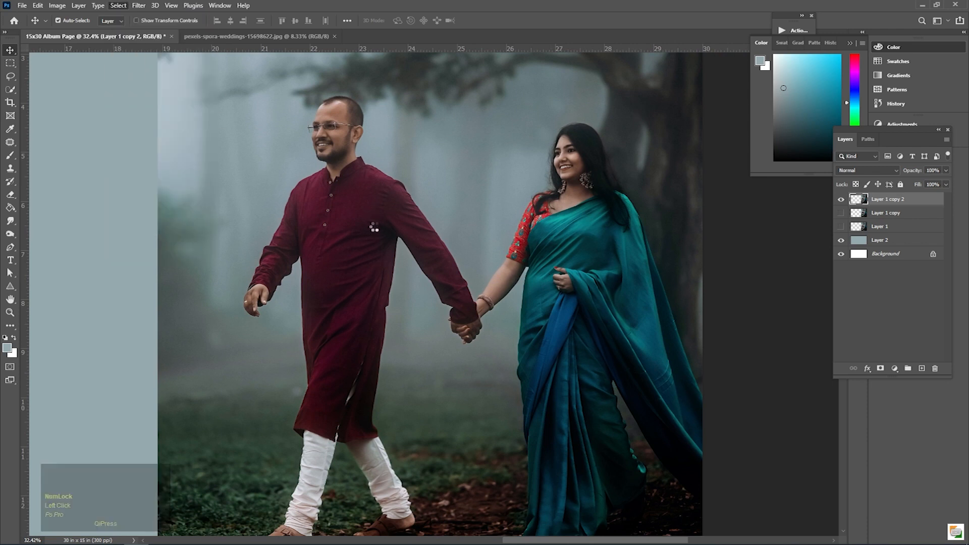
Refine the selection along the man's front hairline using a smaller Quick Selection brush
{"action": "left_click_drag", "start_coordinate": [325, 106], "coordinate": [326, 349]}
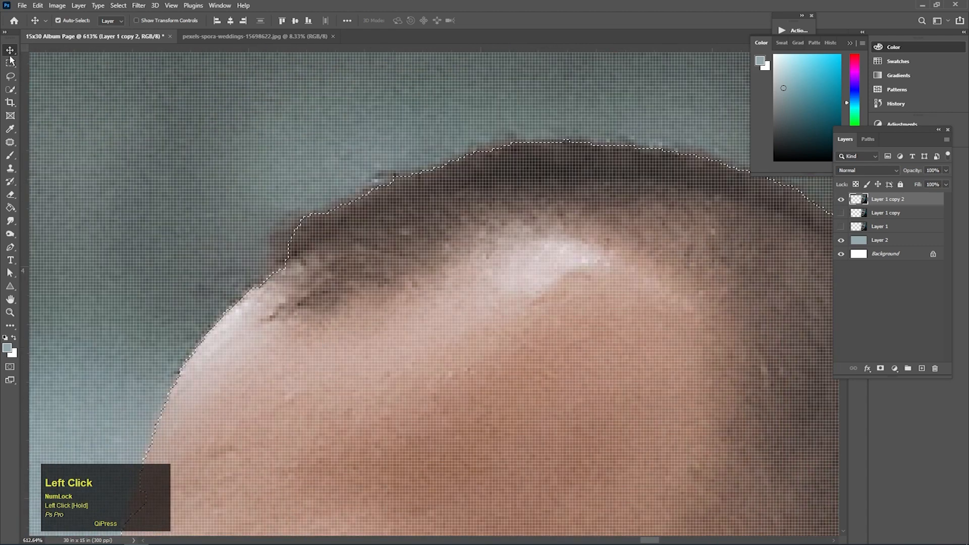
{"action": "key", "text": "w"}
{"action": "key", "text": "bracketleft"}
{"action": "key", "text": "bracketleft"}
{"action": "key", "text": "bracketleft"}
{"action": "mouse_move", "coordinate": [301, 239]}
{"action": "left_mouse_down"}
{"action": "mouse_move", "coordinate": [269, 292]}
{"action": "mouse_move", "coordinate": [241, 305]}
{"action": "left_mouse_up"}
Add the man's protruding eyeglass lens and frame to the selection and trim the excess beside his cheek
{"action": "left_click_drag", "start_coordinate": [258, 410], "coordinate": [471, 117]}
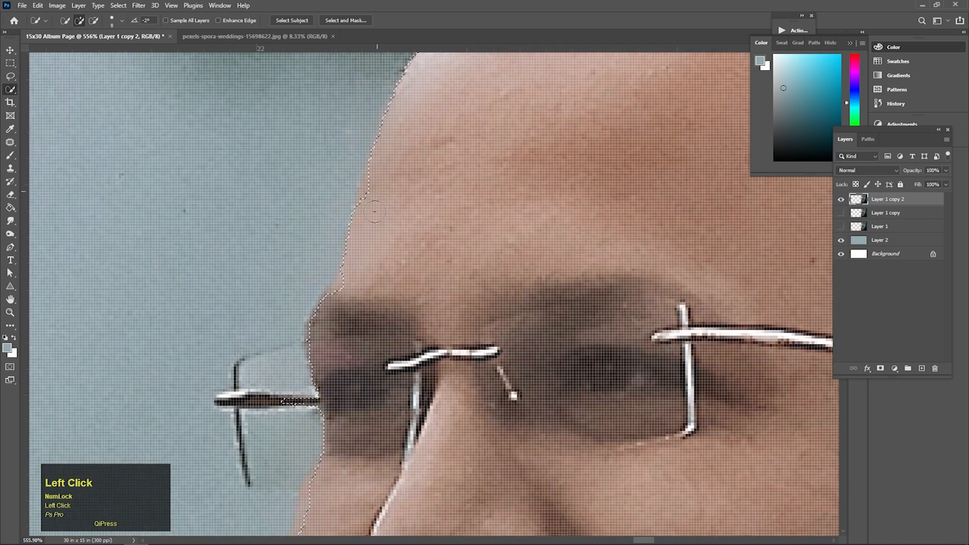
{"action": "left_click_drag", "start_coordinate": [339, 352], "coordinate": [381, 263]}
{"action": "left_click", "coordinate": [368, 334]}
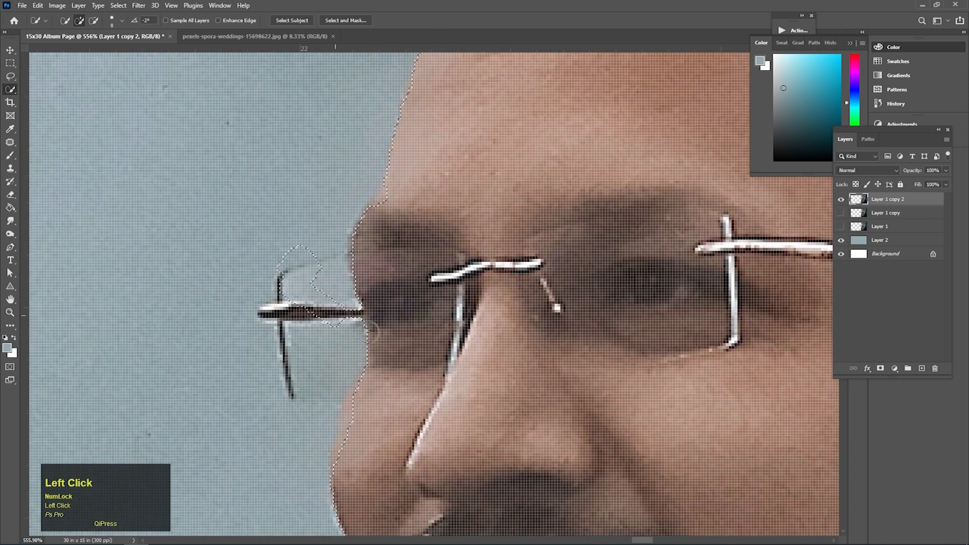
{"action": "mouse_move", "coordinate": [311, 306]}
{"action": "left_mouse_down"}
{"action": "mouse_move", "coordinate": [343, 357]}
{"action": "mouse_move", "coordinate": [296, 327]}
{"action": "left_mouse_up"}
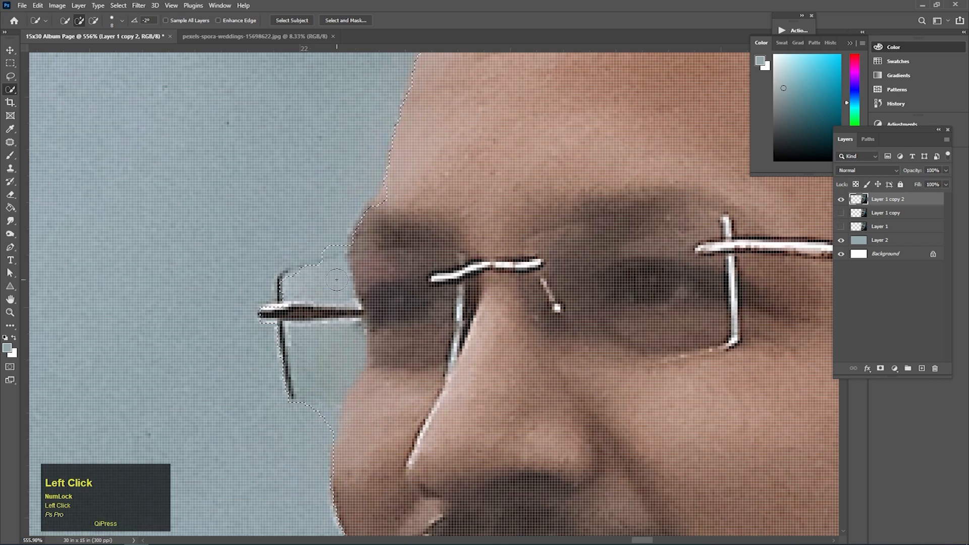
{"action": "left_click_drag", "start_coordinate": [330, 433], "coordinate": [358, 324]}
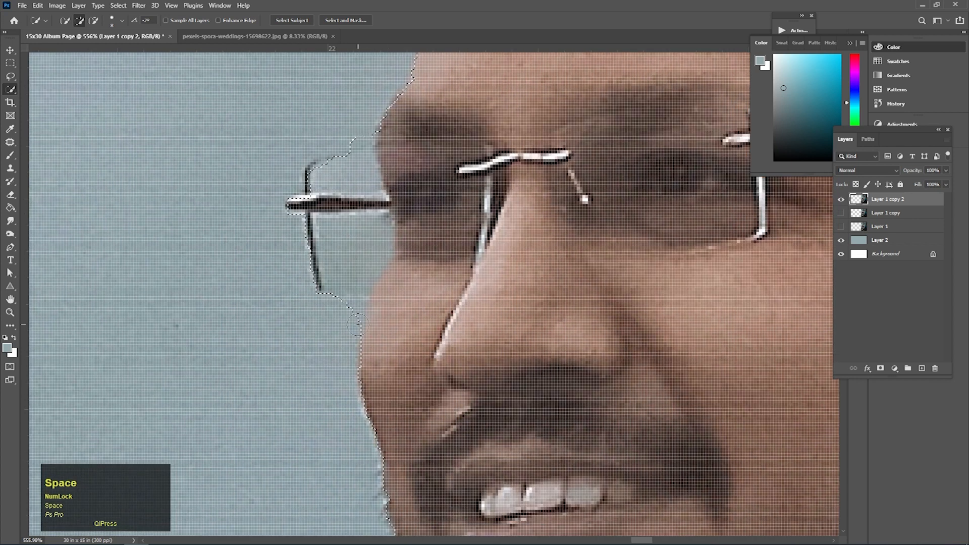
{"action": "left_click", "coordinate": [330, 318], "text": "alt"}
Clean up the selection edge around the man's sleeve cuff and free hand, excluding the background between the fingers
{"action": "left_click_drag", "start_coordinate": [425, 445], "coordinate": [403, 326]}
{"action": "left_click_drag", "start_coordinate": [449, 464], "coordinate": [409, 249]}
{"action": "scroll", "coordinate": [447, 306], "scroll_direction": "down", "scroll_amount": 16}
{"action": "left_click_drag", "start_coordinate": [387, 408], "coordinate": [403, 100]}
{"action": "left_click", "coordinate": [346, 392], "text": "ctrl"}
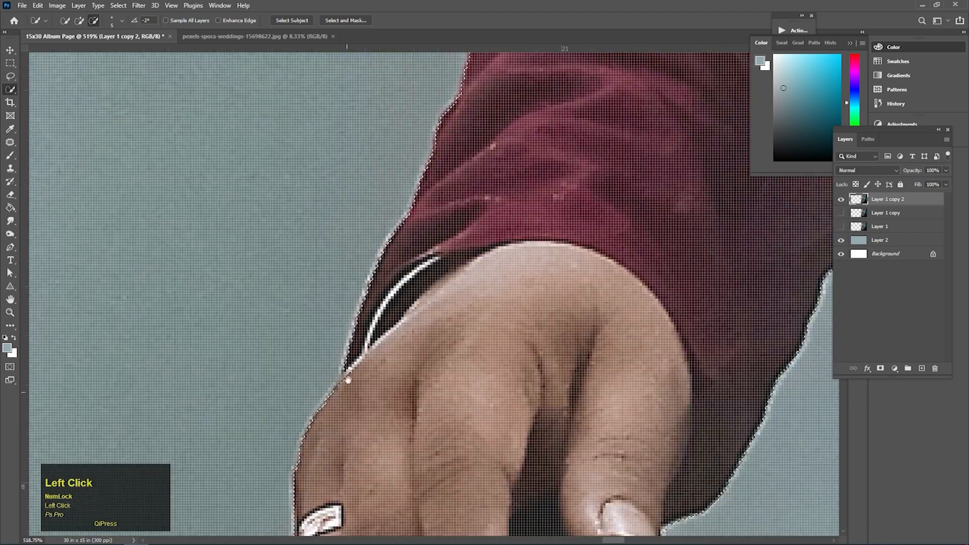
{"action": "left_click_drag", "start_coordinate": [346, 392], "coordinate": [379, 290]}
{"action": "left_click", "coordinate": [378, 302]}
{"action": "left_click", "coordinate": [470, 318], "text": "alt"}
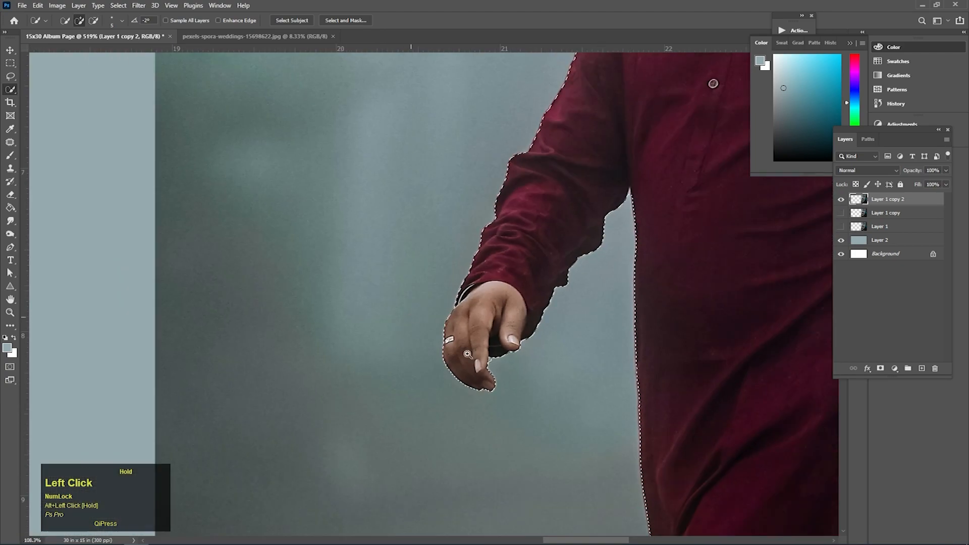
{"action": "left_click_drag", "start_coordinate": [503, 362], "coordinate": [576, 367]}
{"action": "left_click", "coordinate": [430, 360]}
{"action": "left_click", "coordinate": [432, 382], "text": "alt"}
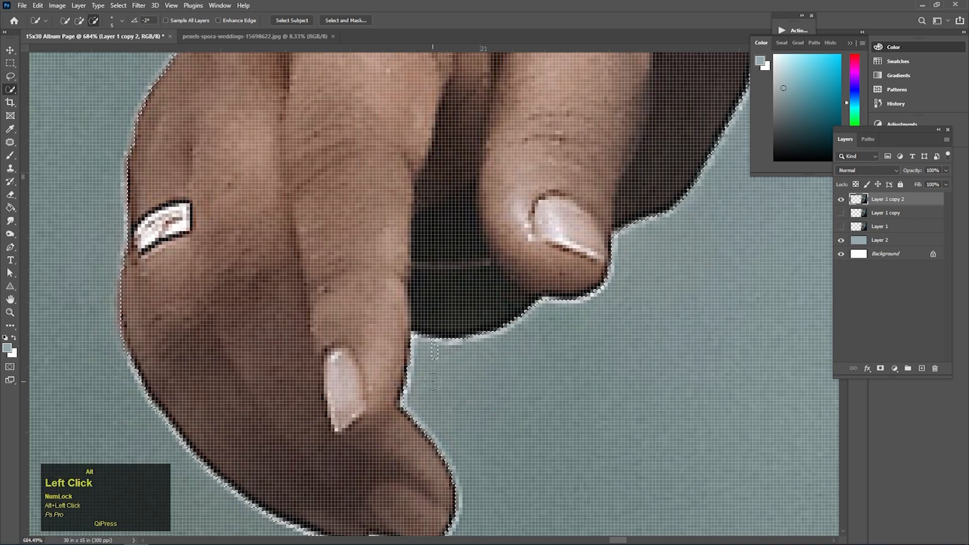
{"action": "left_click_drag", "start_coordinate": [472, 347], "coordinate": [371, 338]}
Refine the selection along the upper edge of the man's front sandal
{"action": "left_click_drag", "start_coordinate": [557, 363], "coordinate": [278, 273]}
{"action": "left_click_drag", "start_coordinate": [387, 269], "coordinate": [315, 282]}
{"action": "left_click_drag", "start_coordinate": [422, 276], "coordinate": [456, 295]}
{"action": "left_click_drag", "start_coordinate": [359, 402], "coordinate": [364, 67]}
{"action": "left_click_drag", "start_coordinate": [329, 369], "coordinate": [412, 275]}
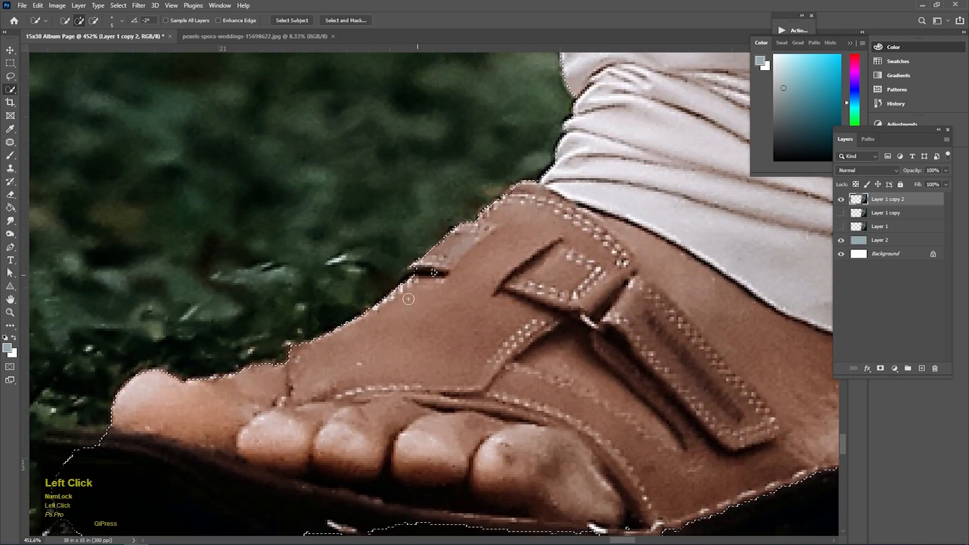
{"action": "left_click_drag", "start_coordinate": [440, 293], "coordinate": [324, 290]}
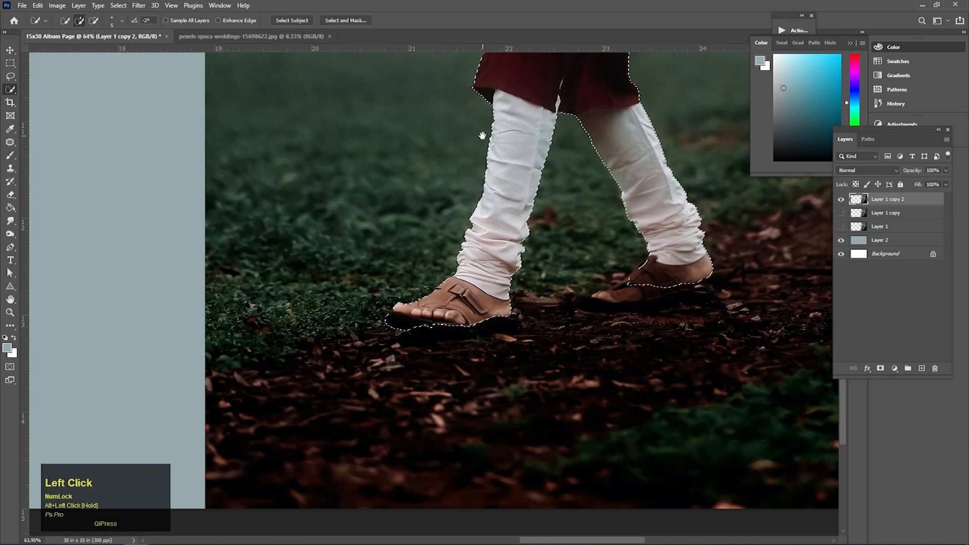
Invert the selection, delete the background around the couple on Layer 1 copy 2, and deselect
{"action": "left_click_drag", "start_coordinate": [482, 136], "coordinate": [407, 266]}
{"action": "left_click", "coordinate": [396, 204], "text": "alt"}
{"action": "left_click_drag", "start_coordinate": [474, 130], "coordinate": [407, 257]}
{"action": "left_click", "coordinate": [445, 208], "text": "ctrl"}
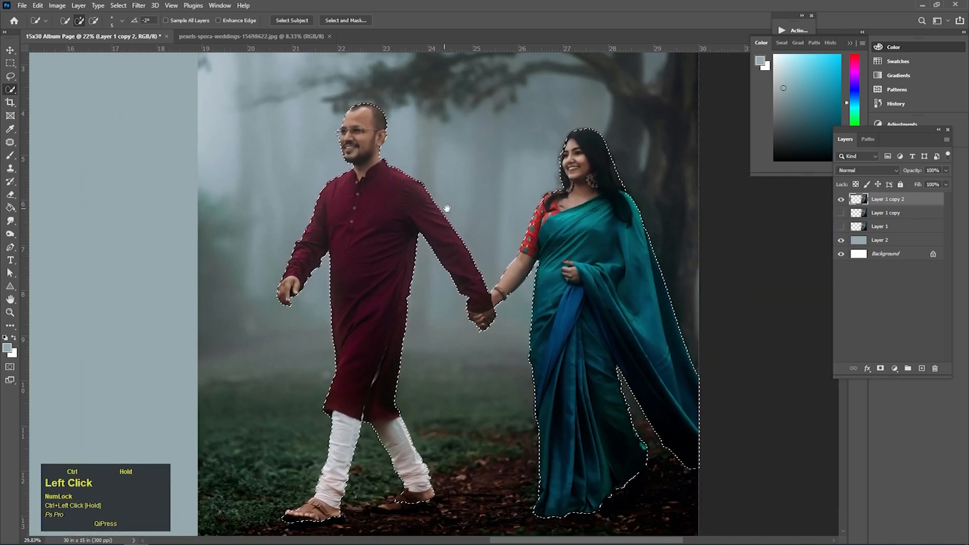
{"action": "left_click_drag", "start_coordinate": [444, 209], "coordinate": [441, 228]}
{"action": "mouse_move", "coordinate": [561, 183]}
{"action": "left_mouse_down"}
{"action": "mouse_move", "coordinate": [568, 184]}
{"action": "mouse_move", "coordinate": [550, 183]}
{"action": "left_mouse_up"}
{"action": "left_click_drag", "start_coordinate": [669, 223], "coordinate": [667, 259]}
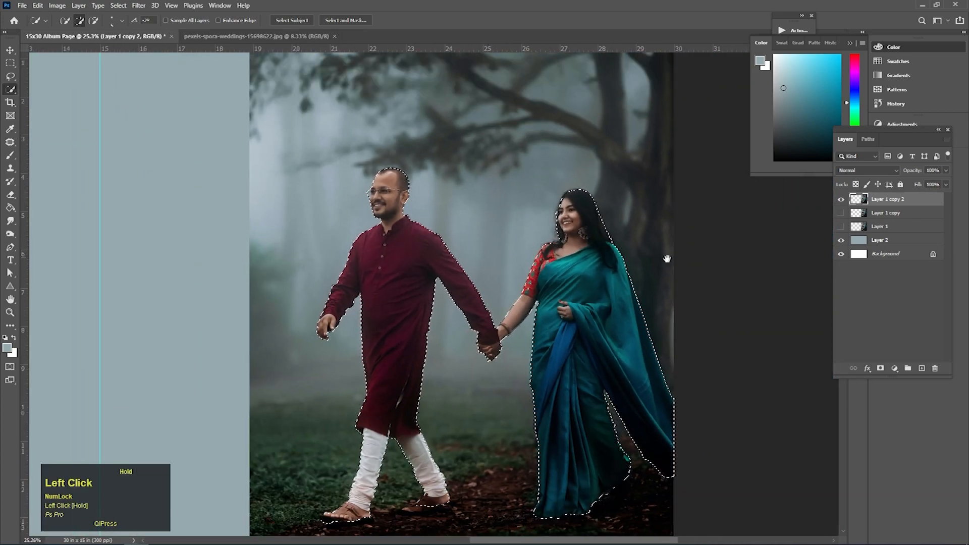
{"action": "key", "text": "ctrl+shift+i"}
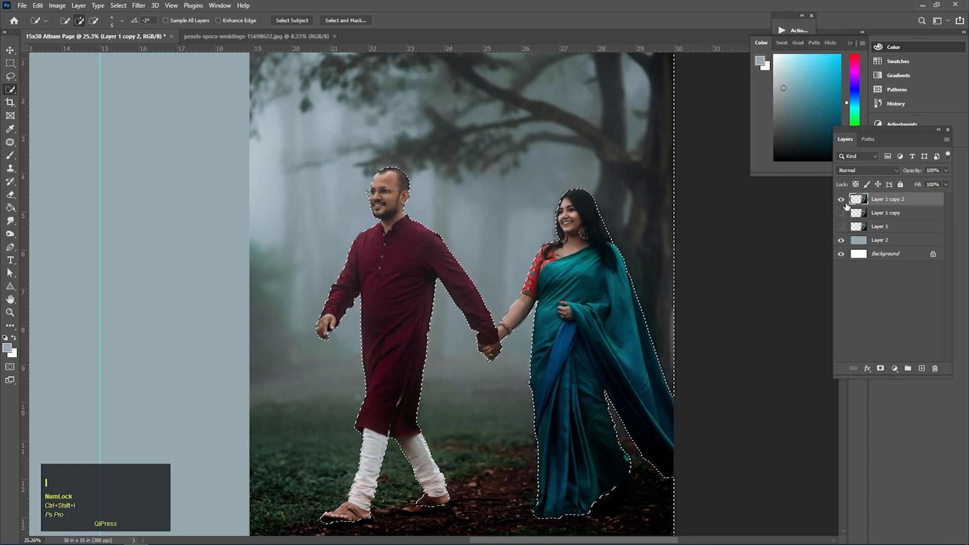
{"action": "key", "text": "Delete"}
{"action": "key", "text": "ctrl+d"}
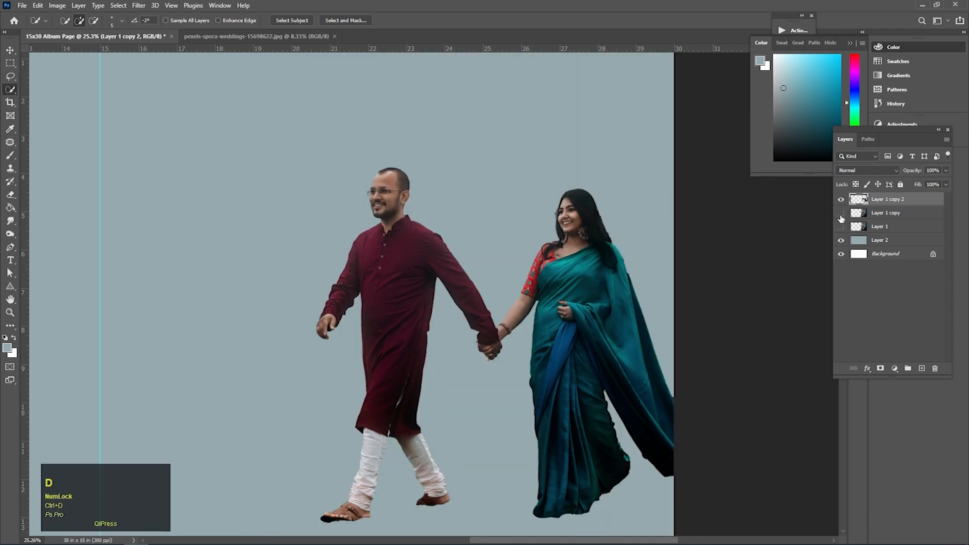
Show Layer 1 copy again and make it the active layer
{"action": "left_click", "coordinate": [841, 226]}
{"action": "left_click", "coordinate": [867, 218]}
{"action": "left_click_drag", "start_coordinate": [404, 231], "coordinate": [364, 230]}
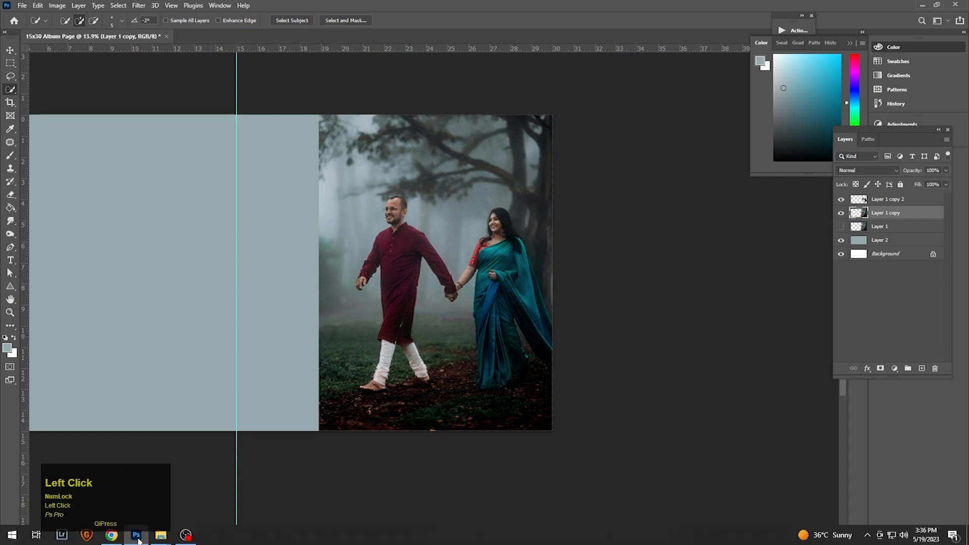
Open pexels-spora-weddings-15698633.jpg from folder 66 and bring the photo into the album page
{"action": "mouse_move", "coordinate": [161, 534]}
{"action": "left_click", "coordinate": [255, 477]}
{"action": "left_click_drag", "start_coordinate": [591, 177], "coordinate": [531, 4]}
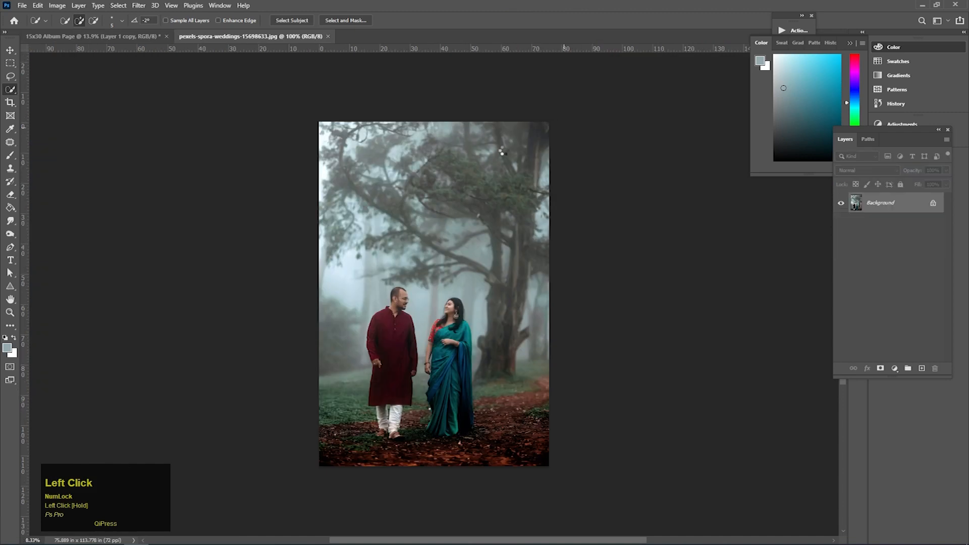
{"action": "key", "text": "v"}
{"action": "left_click_drag", "start_coordinate": [500, 153], "coordinate": [385, 190]}
Scale the second photo down, place it overlapping the first photo's left side, and stack Layer 1 copy above it
{"action": "key", "text": "ctrl+t"}
{"action": "left_click_drag", "start_coordinate": [587, 186], "coordinate": [506, 217]}
{"action": "double_click", "coordinate": [506, 217]}
{"action": "left_click_drag", "start_coordinate": [476, 354], "coordinate": [707, 223]}
{"action": "key", "text": "ctrl+d"}
{"action": "key", "text": "v"}
{"action": "left_click_drag", "start_coordinate": [867, 229], "coordinate": [874, 211]}
Erase the left edge of Layer 1 copy with a large soft eraser at 40% opacity to blend the two photos
{"action": "left_click_drag", "start_coordinate": [469, 274], "coordinate": [494, 271]}
{"action": "left_click_drag", "start_coordinate": [401, 333], "coordinate": [424, 316]}
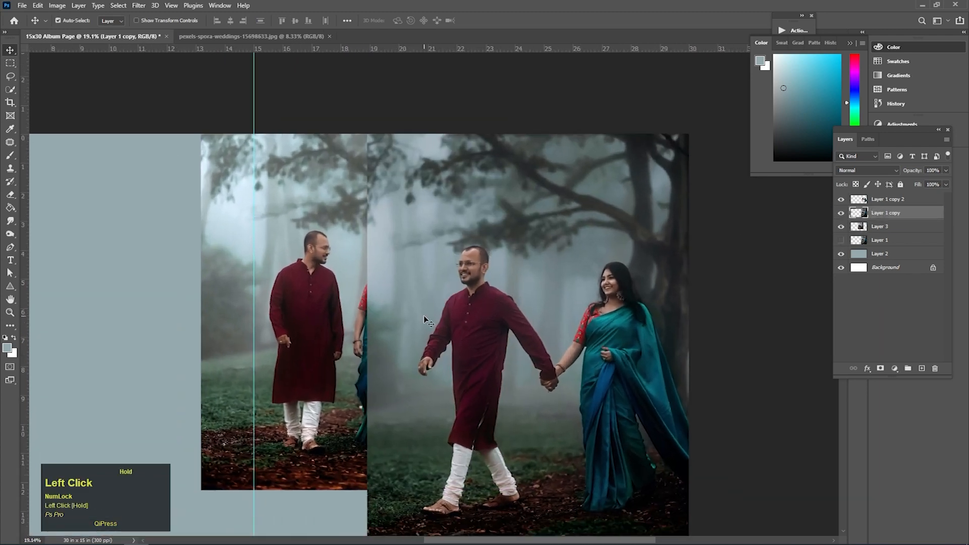
{"action": "left_click", "coordinate": [10, 196]}
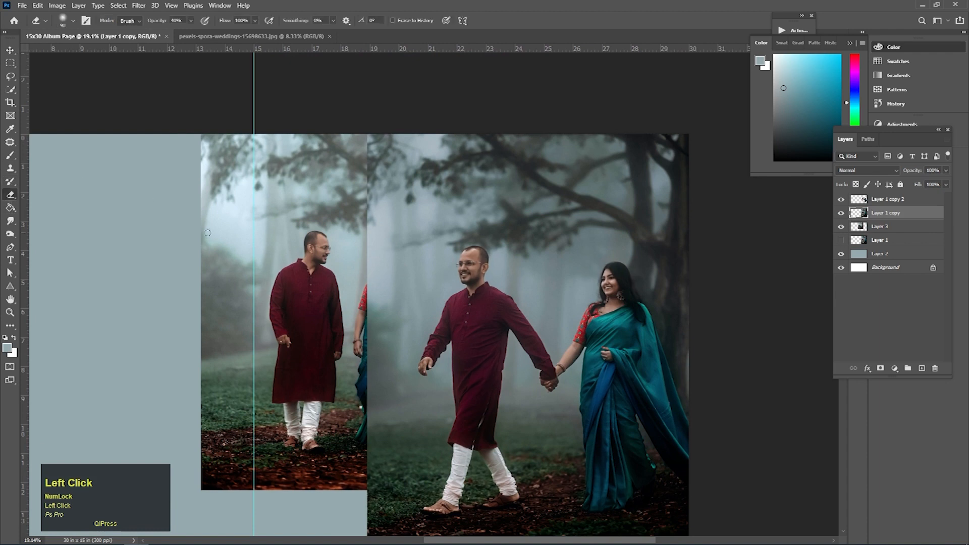
{"action": "left_click", "coordinate": [323, 190]}
{"action": "mouse_move", "coordinate": [334, 309]}
{"action": "left_mouse_down"}
{"action": "mouse_move", "coordinate": [381, 316]}
{"action": "mouse_move", "coordinate": [335, 404]}
{"action": "mouse_move", "coordinate": [289, 433]}
{"action": "mouse_move", "coordinate": [316, 458]}
{"action": "left_mouse_up"}
{"action": "mouse_move", "coordinate": [301, 369]}
{"action": "left_mouse_down"}
{"action": "mouse_move", "coordinate": [407, 403]}
{"action": "mouse_move", "coordinate": [392, 411]}
{"action": "mouse_move", "coordinate": [369, 402]}
{"action": "left_mouse_up"}
{"action": "mouse_move", "coordinate": [449, 414]}
{"action": "left_mouse_down"}
{"action": "mouse_move", "coordinate": [353, 262]}
{"action": "mouse_move", "coordinate": [403, 202]}
{"action": "left_mouse_up"}
{"action": "left_click_drag", "start_coordinate": [296, 121], "coordinate": [345, 144]}
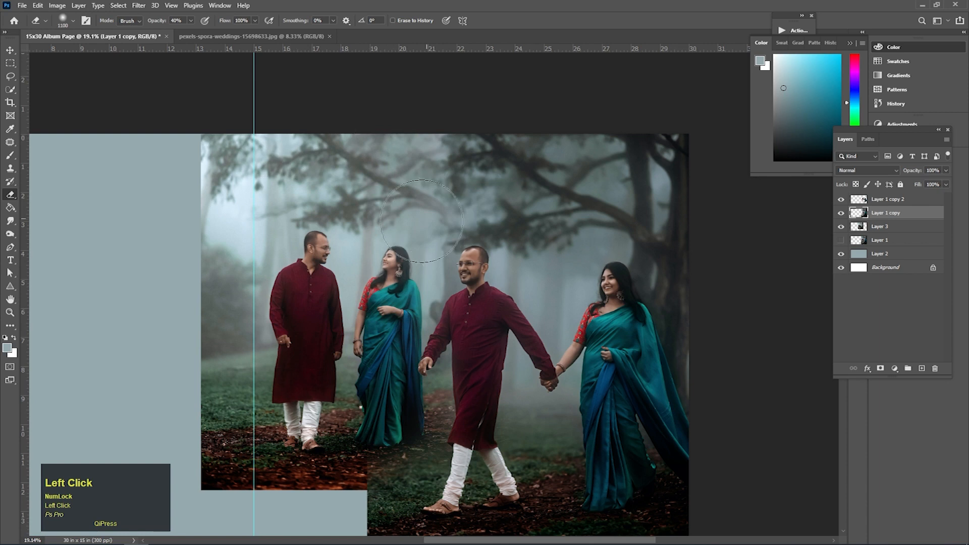
{"action": "left_click_drag", "start_coordinate": [467, 201], "coordinate": [415, 192]}
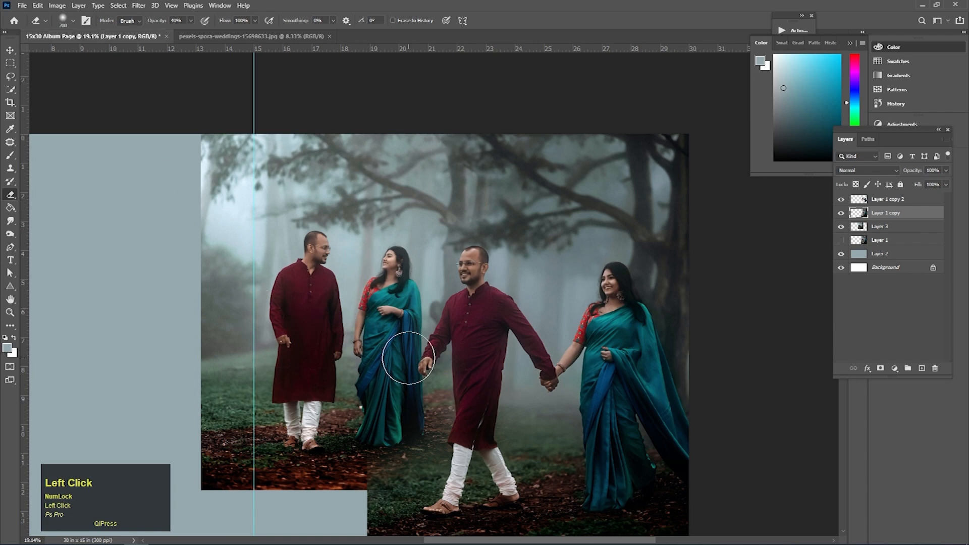
{"action": "left_click", "coordinate": [387, 134]}
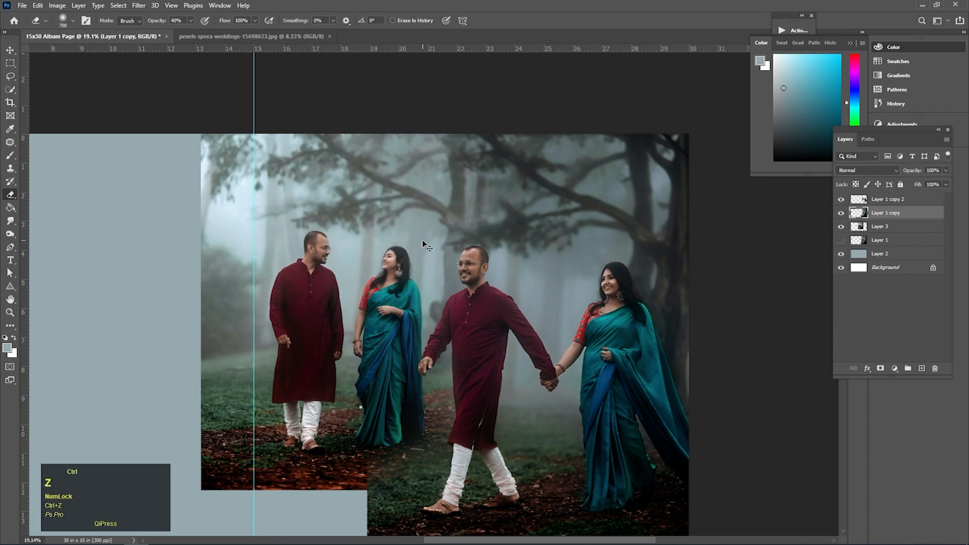
Soften Layer 1 copy's left edge between the two couples further with the large soft eraser at 40% opacity
{"action": "left_click_drag", "start_coordinate": [362, 281], "coordinate": [331, 313]}
{"action": "left_click_drag", "start_coordinate": [392, 352], "coordinate": [434, 323]}
{"action": "left_click_drag", "start_coordinate": [393, 329], "coordinate": [419, 333]}
{"action": "mouse_move", "coordinate": [420, 333]}
{"action": "left_mouse_down"}
{"action": "mouse_move", "coordinate": [408, 295]}
{"action": "mouse_move", "coordinate": [406, 321]}
{"action": "left_mouse_up"}
{"action": "mouse_move", "coordinate": [412, 381]}
{"action": "left_mouse_down"}
{"action": "mouse_move", "coordinate": [376, 327]}
{"action": "mouse_move", "coordinate": [307, 333]}
{"action": "mouse_move", "coordinate": [349, 338]}
{"action": "left_mouse_up"}
{"action": "mouse_move", "coordinate": [350, 338]}
{"action": "left_mouse_down"}
{"action": "mouse_move", "coordinate": [316, 335]}
{"action": "mouse_move", "coordinate": [360, 346]}
{"action": "left_mouse_up"}
Make Layer 3 active and copy a rectangular strip of forest ground from the bottom of pexels-spora-weddings-15698633.jpg
{"action": "key", "text": "n"}
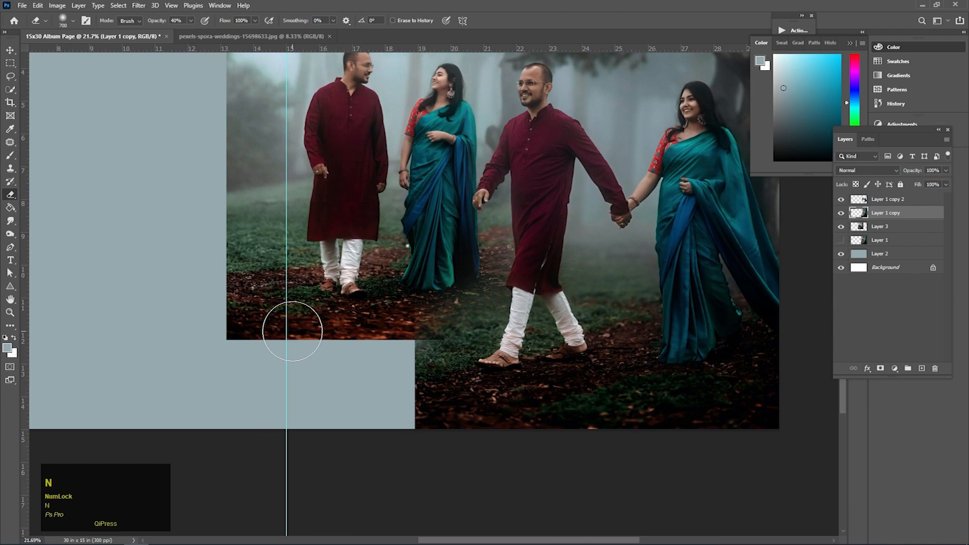
{"action": "key", "text": "m"}
{"action": "key", "text": "v"}
{"action": "left_click", "coordinate": [315, 326]}
{"action": "left_click_drag", "start_coordinate": [375, 309], "coordinate": [347, 343]}
{"action": "left_click_drag", "start_coordinate": [345, 347], "coordinate": [357, 373]}
{"action": "left_click_drag", "start_coordinate": [385, 337], "coordinate": [410, 332]}
{"action": "left_click_drag", "start_coordinate": [467, 356], "coordinate": [422, 360]}
{"action": "left_click", "coordinate": [216, 36]}
{"action": "left_click_drag", "start_coordinate": [350, 471], "coordinate": [563, 432]}
{"action": "key", "text": "m"}
{"action": "key", "text": "ctrl+c"}
Paste the ground strip into the album page and enlarge it to fill the empty area beneath the left couple
{"action": "left_click", "coordinate": [71, 39]}
{"action": "key", "text": "v"}
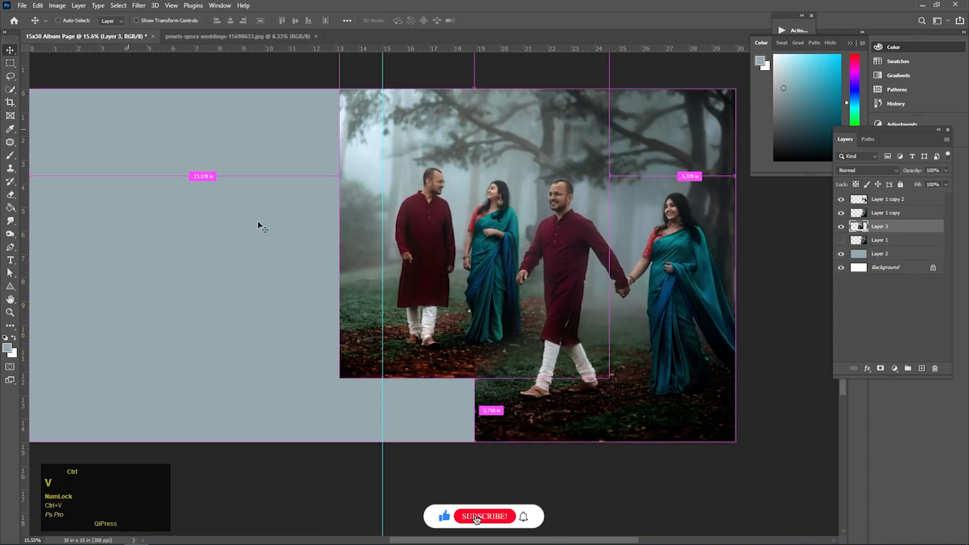
{"action": "key", "text": "ctrl+v"}
{"action": "key", "text": "ctrl+t"}
{"action": "left_click_drag", "start_coordinate": [461, 275], "coordinate": [592, 411]}
{"action": "left_click_drag", "start_coordinate": [741, 386], "coordinate": [548, 387]}
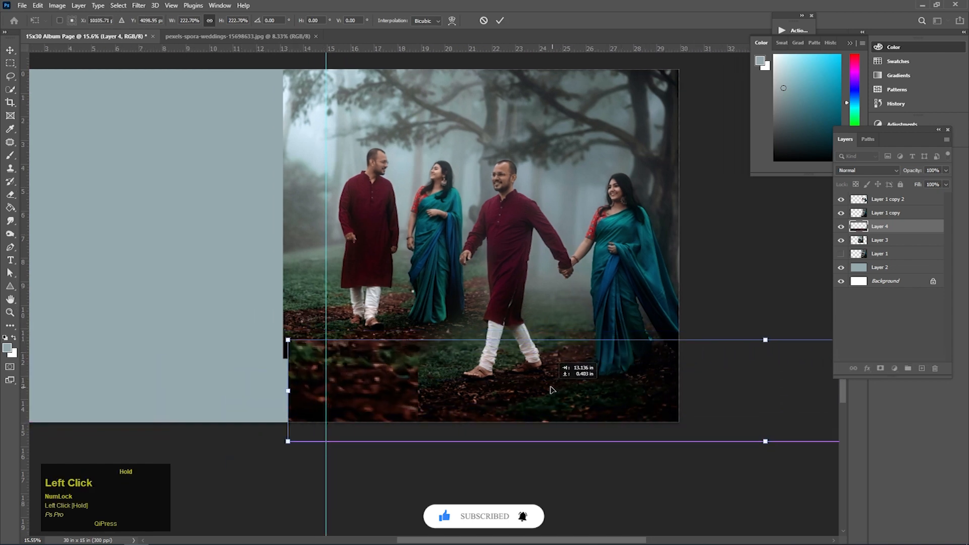
{"action": "left_click_drag", "start_coordinate": [761, 340], "coordinate": [760, 320]}
{"action": "double_click", "coordinate": [390, 355]}
Erase the ground strip's upper edge and Layer 1 copy's lower-left edge with the soft eraser at 40% opacity to blend them
{"action": "left_click_drag", "start_coordinate": [383, 329], "coordinate": [413, 335]}
{"action": "key", "text": "e"}
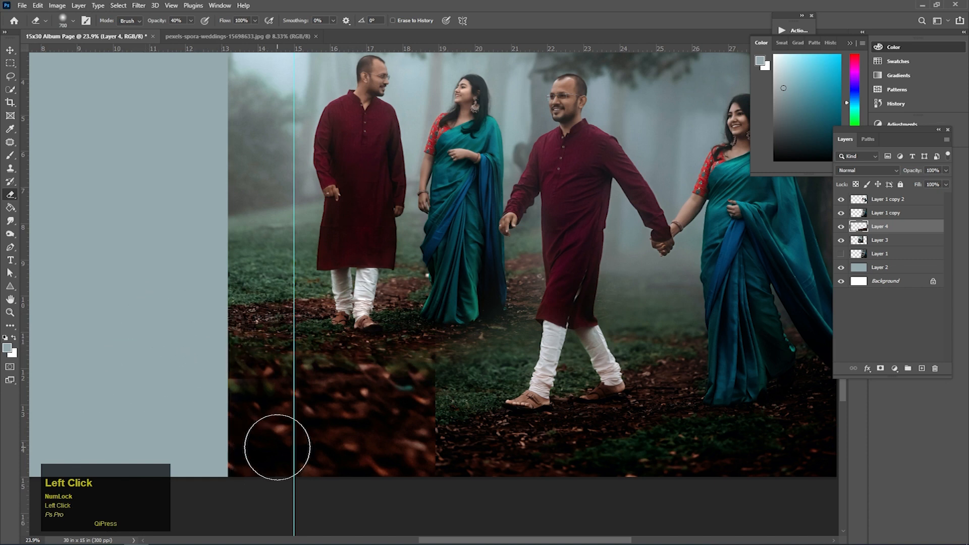
{"action": "key", "text": "alt+bracketright"}
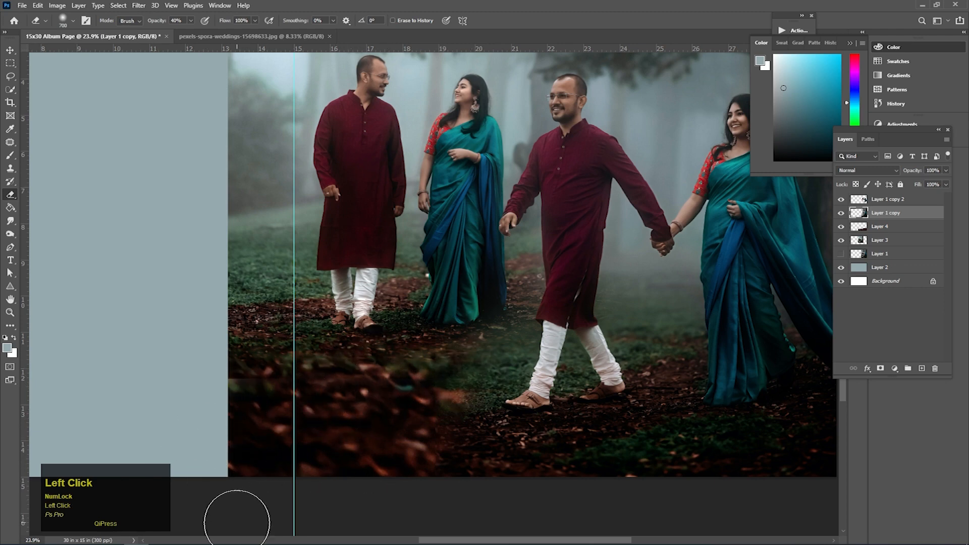
Stretch the ground strip on Layer 4 slightly upward from its top edge
{"action": "key", "text": "v"}
{"action": "left_click", "coordinate": [288, 444], "text": "ctrl"}
{"action": "key", "text": "ctrl+t"}
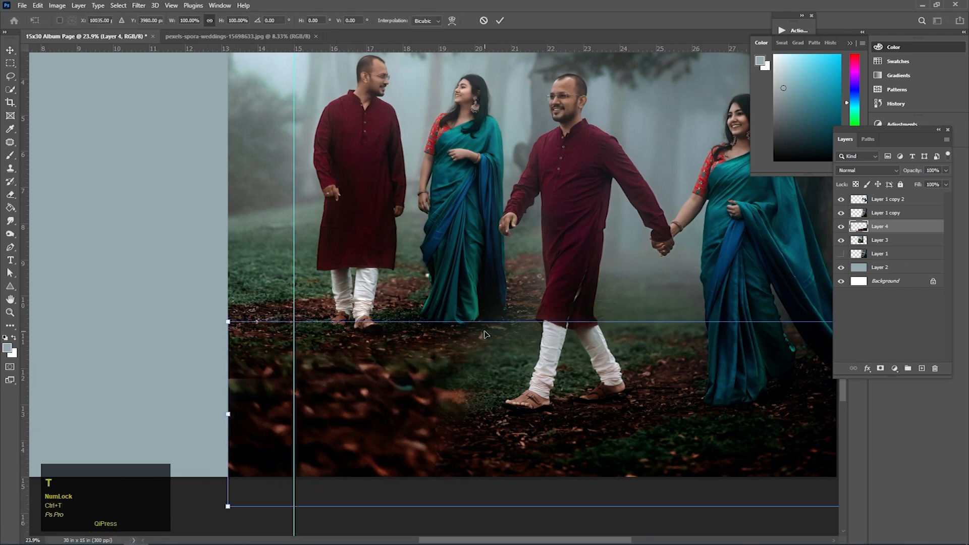
{"action": "left_click_drag", "start_coordinate": [484, 334], "coordinate": [333, 369]}
{"action": "left_click_drag", "start_coordinate": [743, 323], "coordinate": [745, 304]}
{"action": "key", "text": "Return"}
Hide the guides and check the blended right part of the whole album page
{"action": "left_click_drag", "start_coordinate": [249, 381], "coordinate": [500, 382]}
{"action": "left_click_drag", "start_coordinate": [336, 406], "coordinate": [301, 419]}
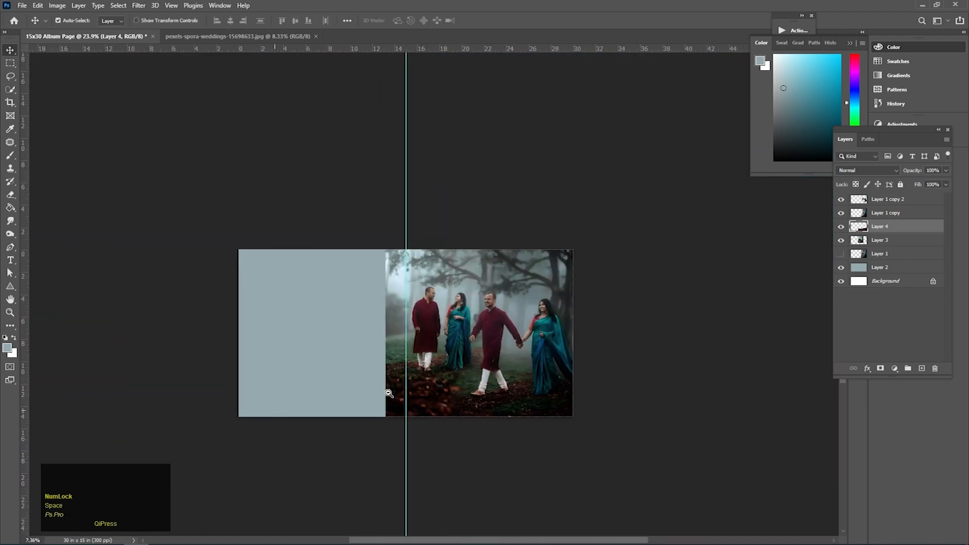
{"action": "left_click_drag", "start_coordinate": [371, 441], "coordinate": [340, 459]}
{"action": "key", "text": "ctrl+h"}
{"action": "left_click_drag", "start_coordinate": [446, 400], "coordinate": [423, 273]}
{"action": "left_click_drag", "start_coordinate": [419, 316], "coordinate": [438, 321]}
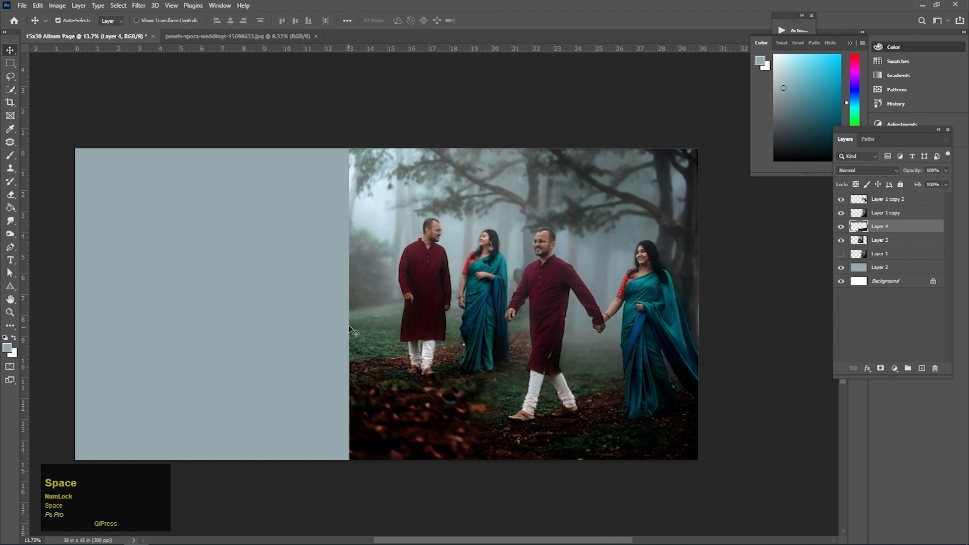
Open pexels-spora-weddings-15698630.jpg from folder 66 and bring the photo into the album page
{"action": "mouse_move", "coordinate": [161, 535]}
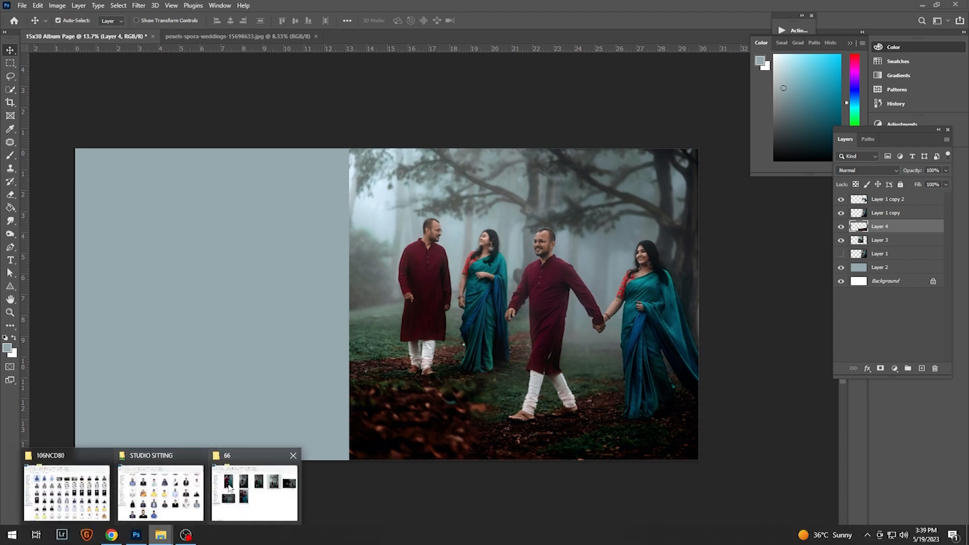
{"action": "left_click", "coordinate": [259, 482]}
{"action": "left_click_drag", "start_coordinate": [472, 198], "coordinate": [843, 4]}
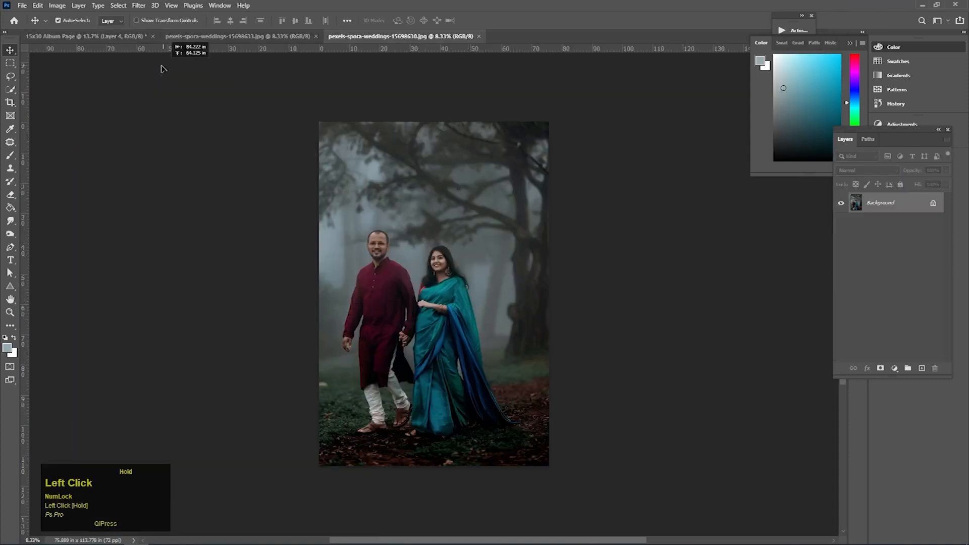
{"action": "left_click_drag", "start_coordinate": [162, 65], "coordinate": [180, 250]}
Scale the new photo to 44.64% and place it at the page bottom, flush with the left edge of the blended photos
{"action": "left_click_drag", "start_coordinate": [307, 292], "coordinate": [463, 266]}
{"action": "key", "text": "ctrl+t"}
{"action": "left_click_drag", "start_coordinate": [554, 281], "coordinate": [524, 276]}
{"action": "mouse_move", "coordinate": [484, 301]}
{"action": "left_mouse_down"}
{"action": "mouse_move", "coordinate": [563, 280]}
{"action": "mouse_move", "coordinate": [504, 280]}
{"action": "mouse_move", "coordinate": [482, 315]}
{"action": "left_mouse_up"}
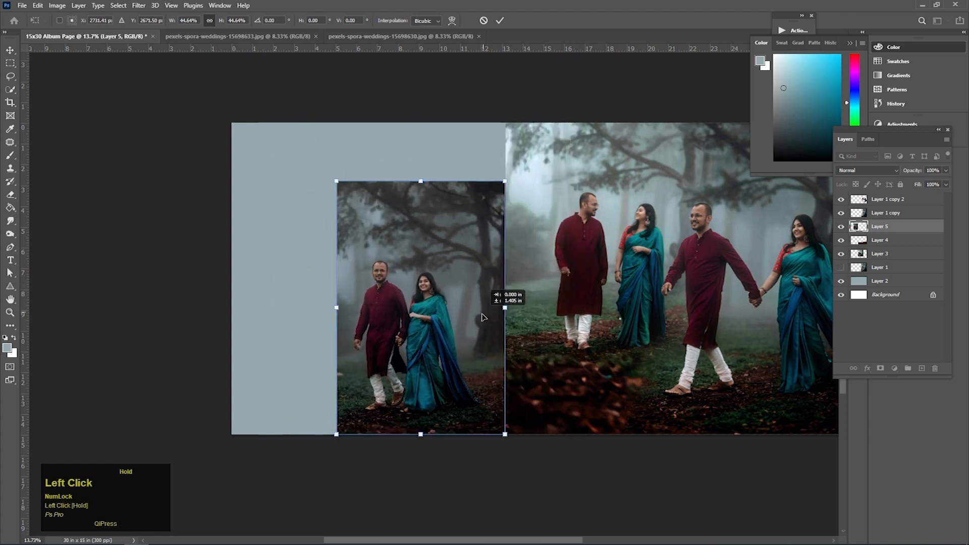
{"action": "left_click_drag", "start_coordinate": [460, 279], "coordinate": [487, 280]}
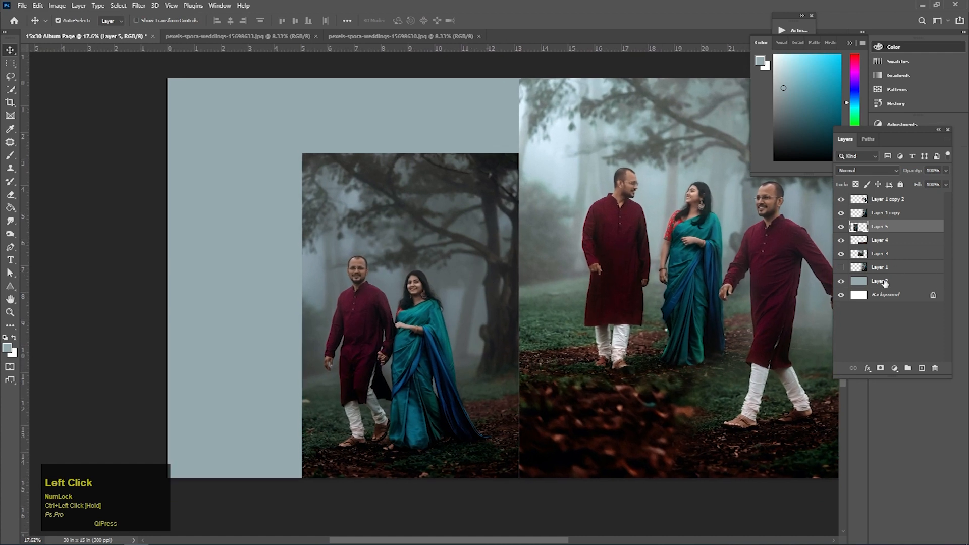
Add a layer above Layer 2 and fill a full-height rectangle as wide as the third photo with the grey-blue foreground colour
{"action": "left_click", "coordinate": [885, 283]}
{"action": "left_click", "coordinate": [922, 369]}
{"action": "key", "text": "m"}
{"action": "left_click_drag", "start_coordinate": [300, 76], "coordinate": [520, 477]}
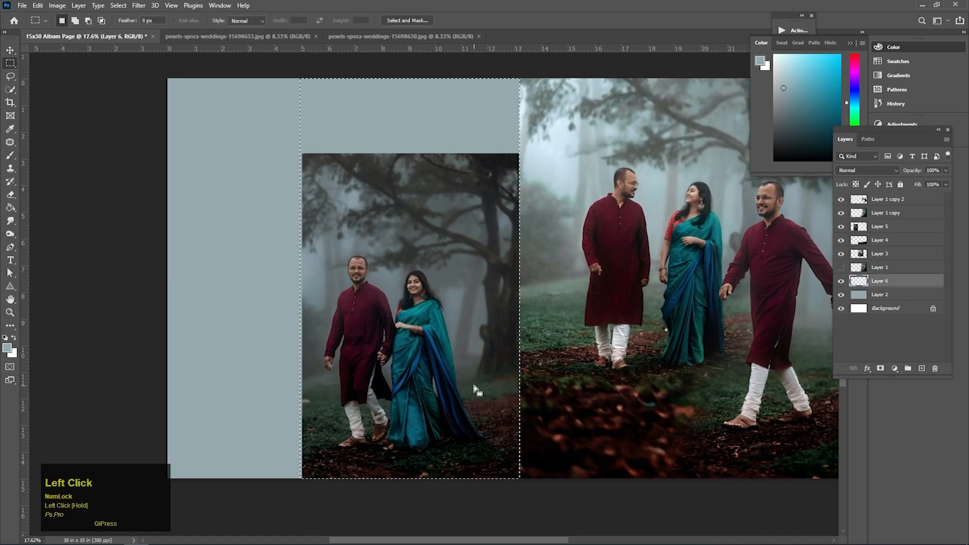
{"action": "key", "text": "g"}
{"action": "left_click", "coordinate": [382, 147]}
{"action": "key", "text": "ctrl+d"}
Transform the filled rectangle so its left edge lines up with the left edge of the photo on Layer 5
{"action": "key", "text": "ctrl+t"}
{"action": "left_click_drag", "start_coordinate": [300, 277], "coordinate": [302, 278]}
{"action": "double_click", "coordinate": [405, 283]}
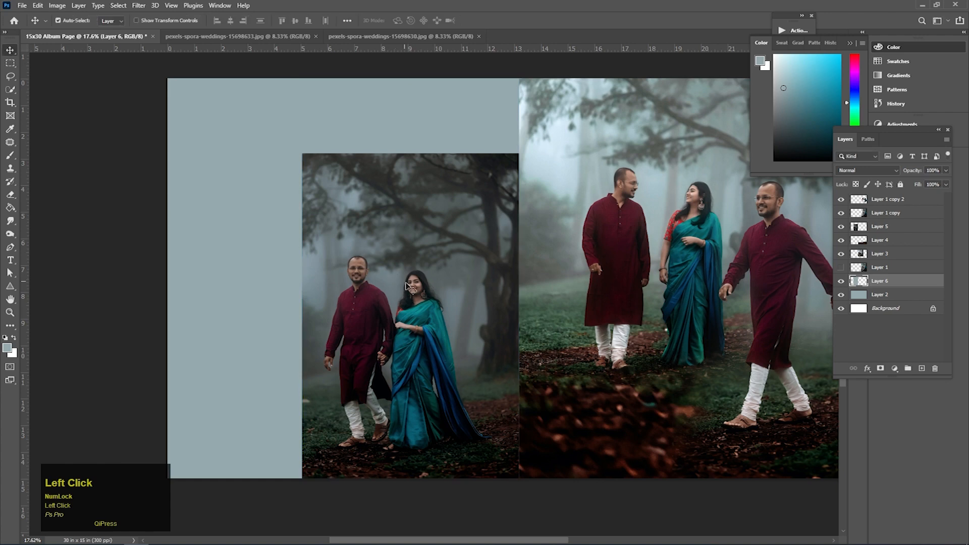
Duplicate Layer 5 twice and hide Layer 5 and Layer 5 copy, keeping only the top duplicate shown
{"action": "left_click", "coordinate": [418, 322], "text": "ctrl"}
{"action": "left_click", "coordinate": [437, 315], "text": "ctrl"}
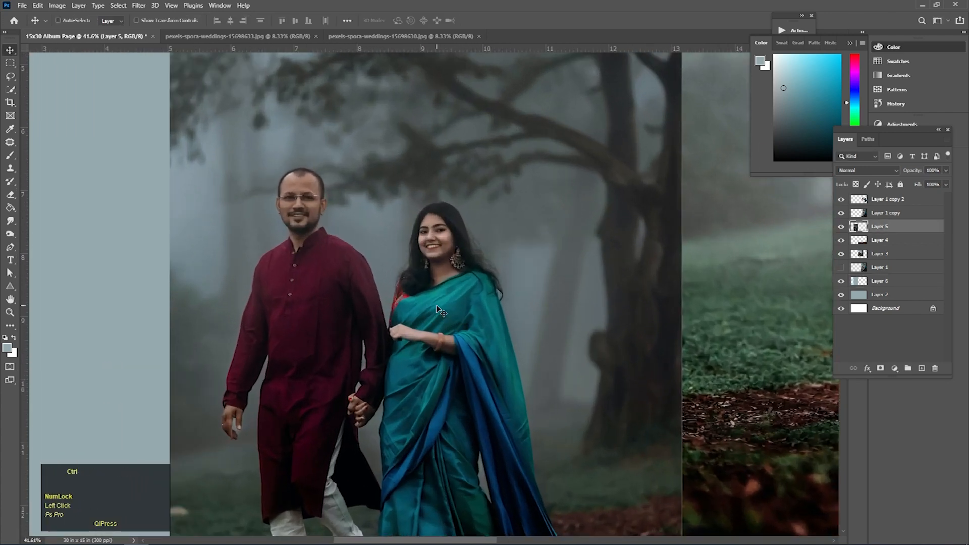
{"action": "key", "text": "ctrl+j"}
{"action": "key", "text": "ctrl+j"}
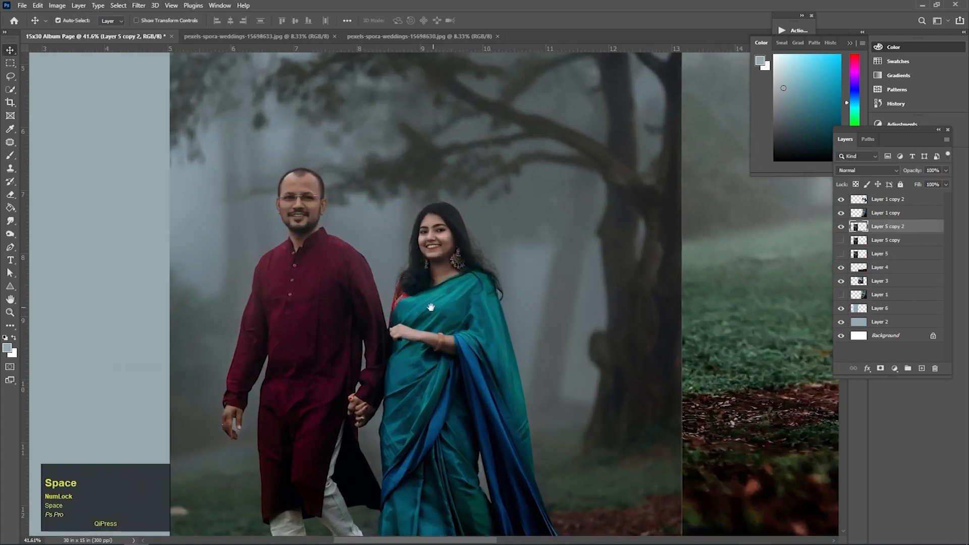
Select the couple on Layer 5 copy 2 with Select Subject
{"action": "left_click_drag", "start_coordinate": [430, 307], "coordinate": [488, 294]}
{"action": "left_click", "coordinate": [118, 5]}
{"action": "left_click", "coordinate": [122, 123]}
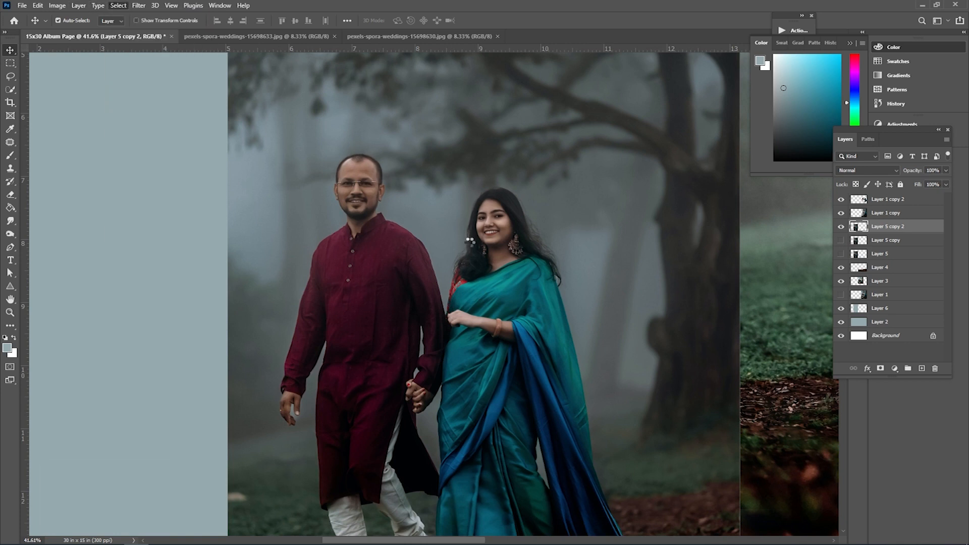
Correct the selection outline around the man's hairline and ear with the Quick Selection tool
{"action": "left_click_drag", "start_coordinate": [342, 156], "coordinate": [353, 247]}
{"action": "key", "text": "w"}
{"action": "left_click", "coordinate": [374, 233]}
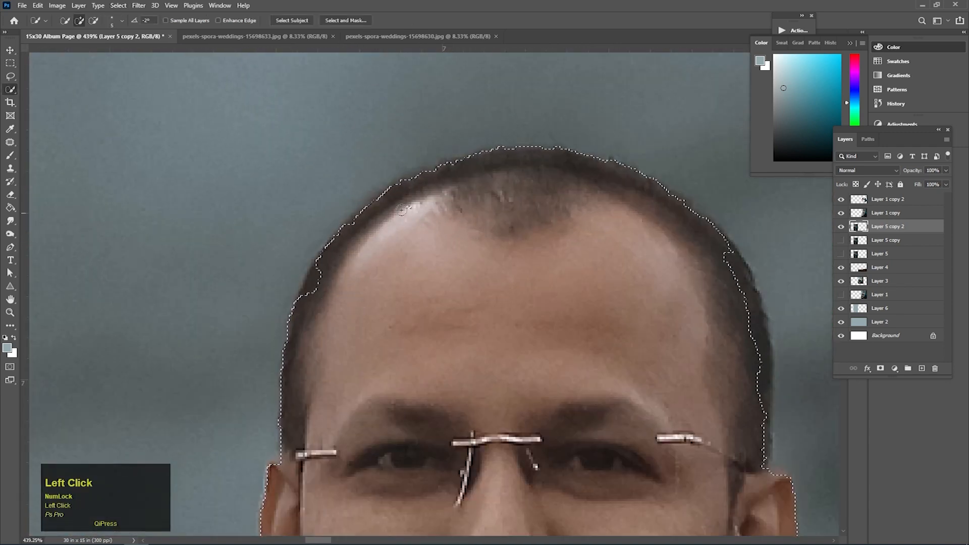
{"action": "left_click", "coordinate": [321, 276]}
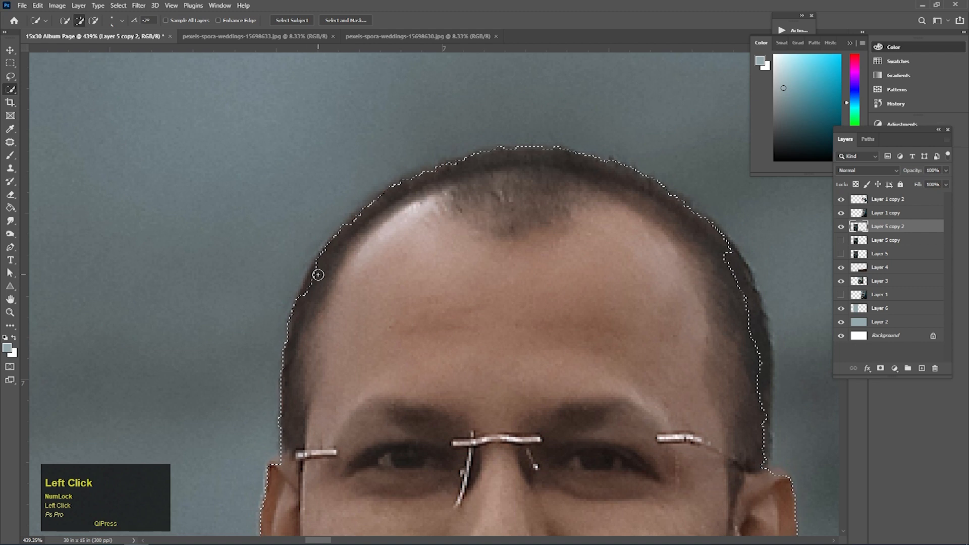
{"action": "key", "text": "space"}
{"action": "mouse_move", "coordinate": [684, 254]}
{"action": "left_mouse_down"}
{"action": "mouse_move", "coordinate": [363, 198]}
{"action": "mouse_move", "coordinate": [417, 238]}
{"action": "mouse_move", "coordinate": [439, 306]}
{"action": "mouse_move", "coordinate": [433, 363]}
{"action": "left_mouse_up"}
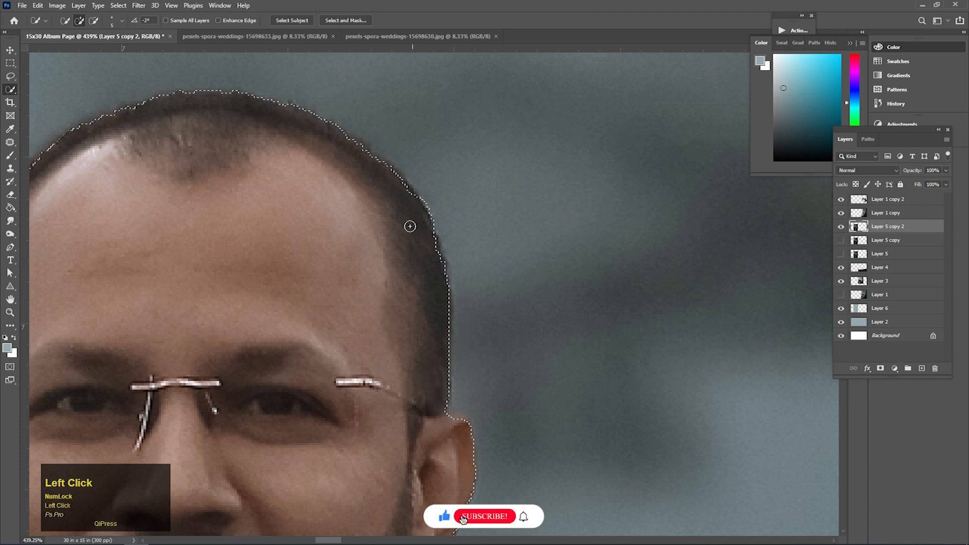
{"action": "key", "text": "space"}
{"action": "mouse_move", "coordinate": [453, 413]}
{"action": "left_mouse_down"}
{"action": "mouse_move", "coordinate": [476, 259]}
{"action": "mouse_move", "coordinate": [465, 278]}
{"action": "left_mouse_up"}
{"action": "key", "text": "space"}
{"action": "mouse_move", "coordinate": [450, 381]}
{"action": "left_mouse_down"}
{"action": "mouse_move", "coordinate": [495, 204]}
{"action": "mouse_move", "coordinate": [494, 251]}
{"action": "left_mouse_up"}
{"action": "key", "text": "space"}
{"action": "left_click_drag", "start_coordinate": [592, 451], "coordinate": [459, 70]}
{"action": "left_click", "coordinate": [419, 123], "text": "alt"}
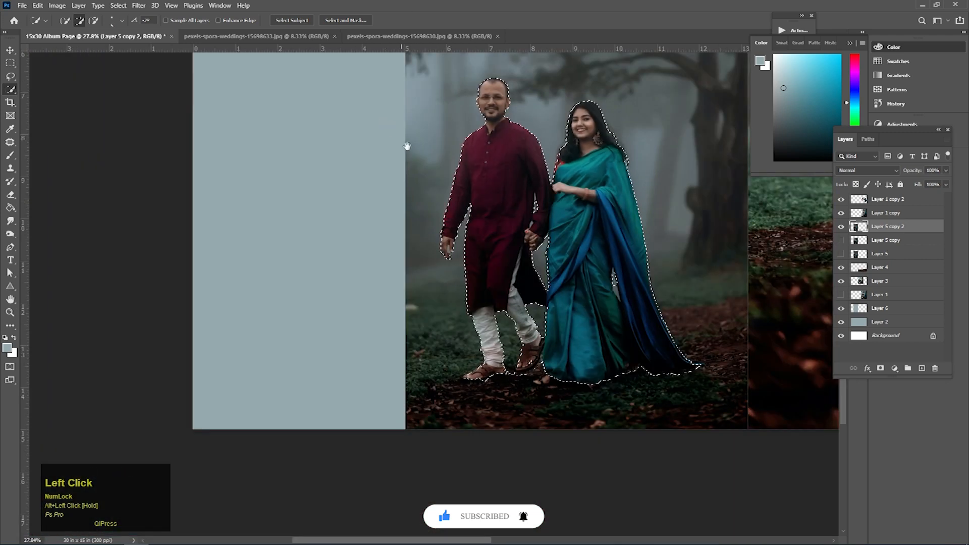
Refine the selection outline around the woman's head and loose hair with the Quick Selection tool
{"action": "left_click", "coordinate": [477, 214], "text": "ctrl"}
{"action": "left_click_drag", "start_coordinate": [538, 112], "coordinate": [364, 266]}
{"action": "left_click", "coordinate": [589, 154], "text": "ctrl"}
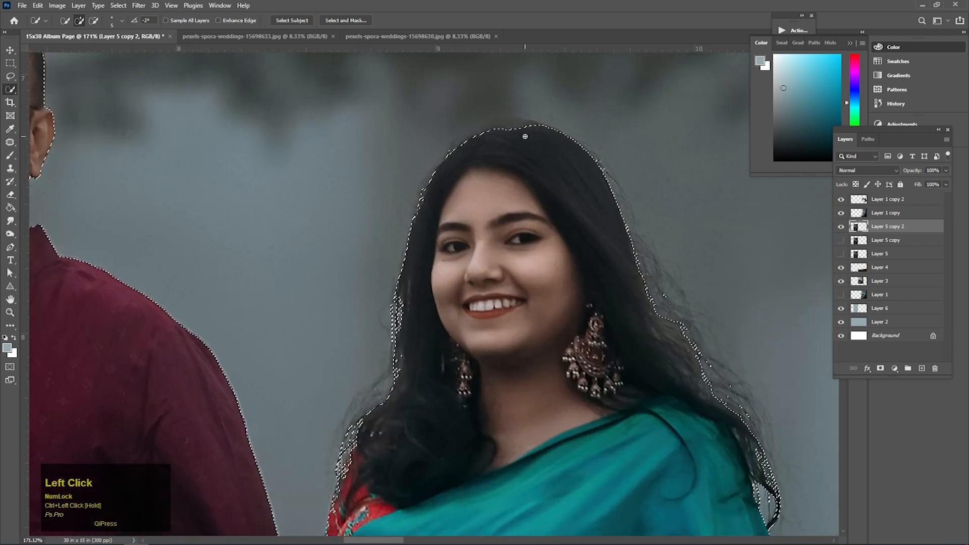
{"action": "key", "text": "space"}
{"action": "left_click_drag", "start_coordinate": [532, 255], "coordinate": [320, 148]}
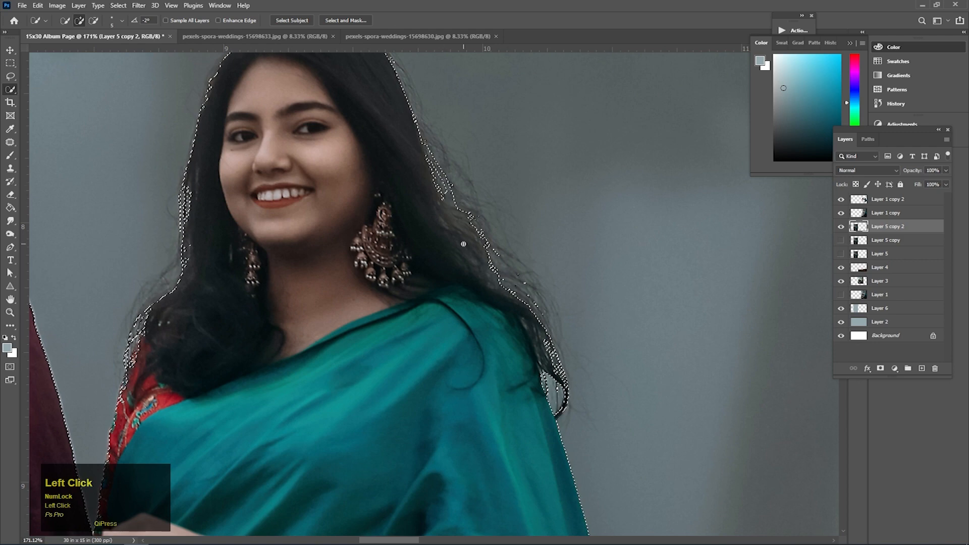
{"action": "scroll", "coordinate": [459, 244], "scroll_direction": "down", "scroll_amount": 3}
Add the missing edge of the woman's red blouse sleeve to the selection and check the full outline of the couple
{"action": "left_click", "coordinate": [132, 272], "text": "ctrl"}
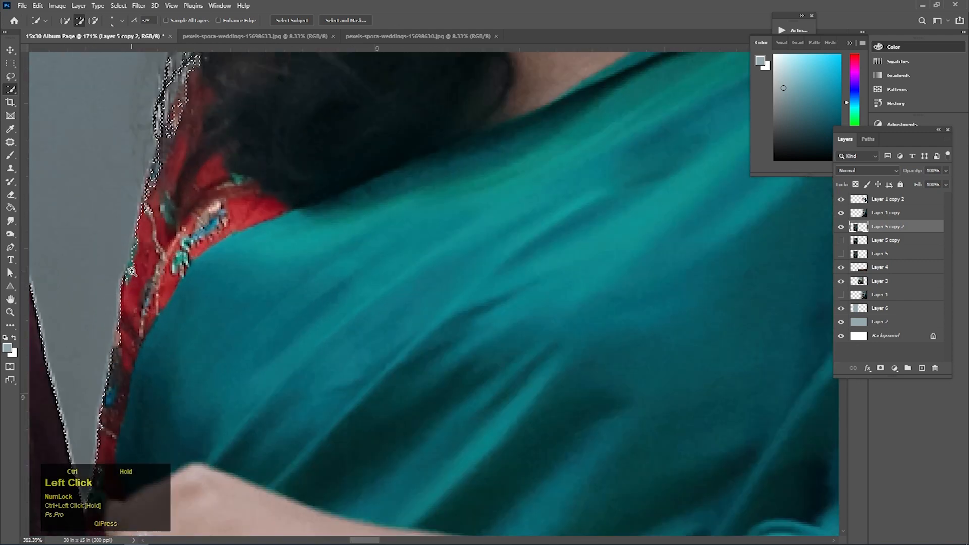
{"action": "left_click_drag", "start_coordinate": [132, 272], "coordinate": [435, 268]}
{"action": "left_click", "coordinate": [443, 151]}
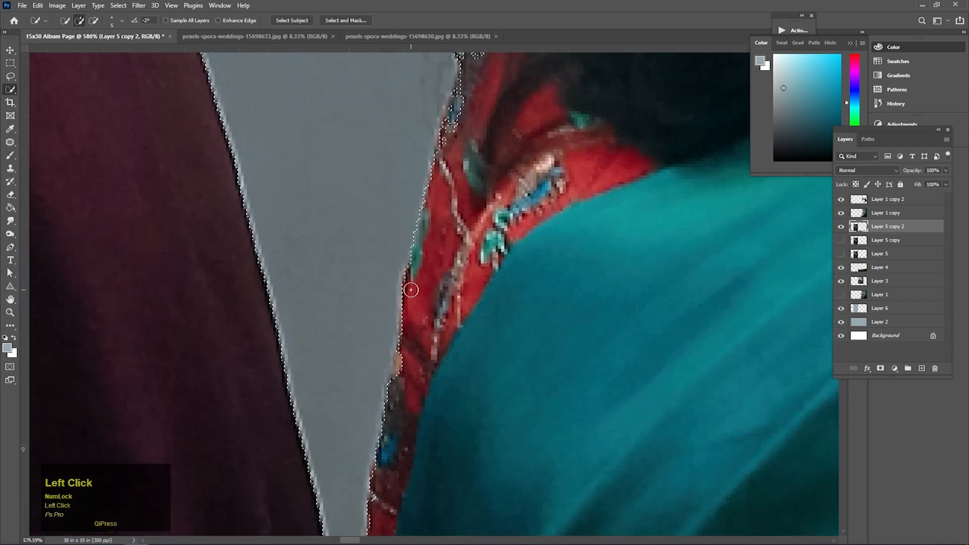
{"action": "left_click", "coordinate": [398, 377]}
{"action": "left_click_drag", "start_coordinate": [396, 467], "coordinate": [463, 297]}
{"action": "left_click", "coordinate": [440, 358]}
{"action": "key", "text": "space"}
{"action": "left_click", "coordinate": [385, 290], "text": "alt"}
{"action": "left_click", "coordinate": [435, 196], "text": "ctrl"}
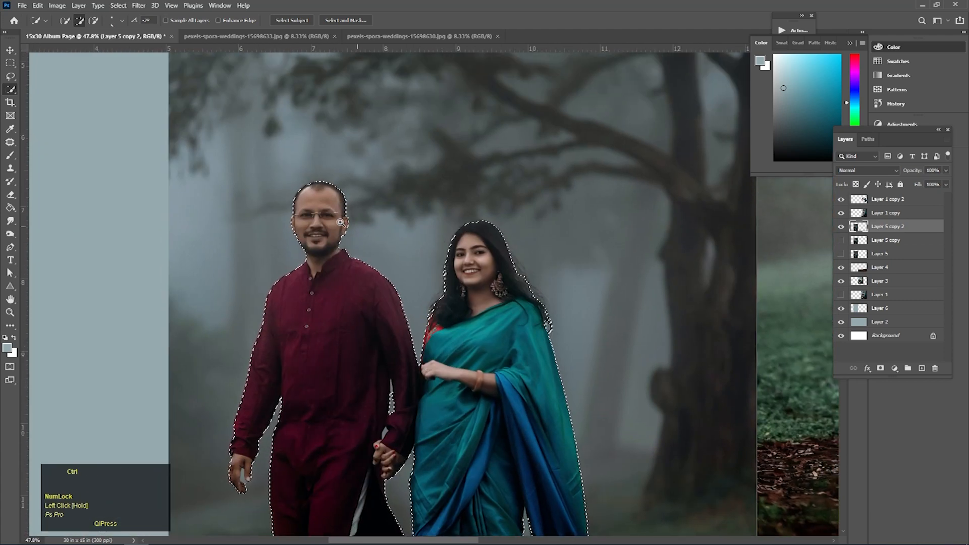
{"action": "left_click_drag", "start_coordinate": [435, 196], "coordinate": [357, 205]}
{"action": "left_click_drag", "start_coordinate": [544, 277], "coordinate": [480, 281]}
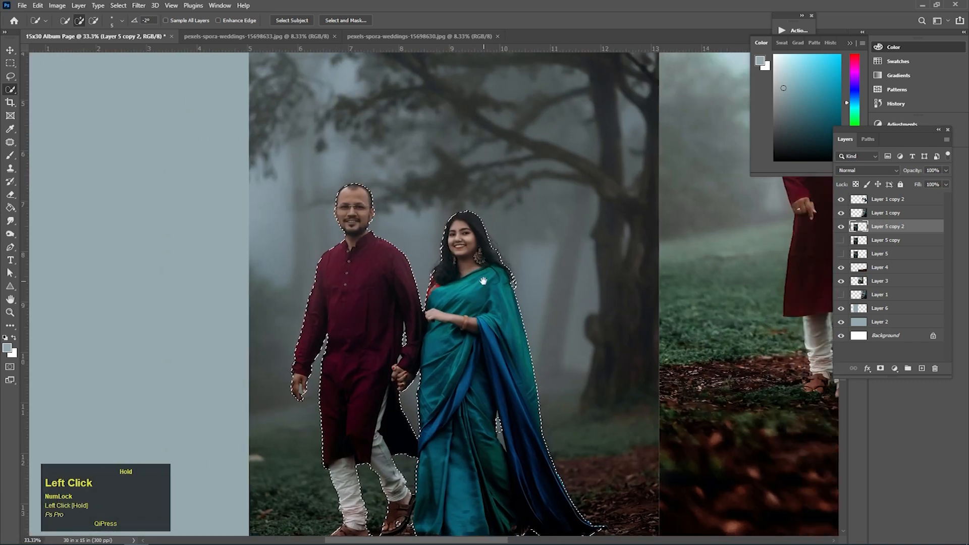
Delete the background around the couple on Layer 5 copy 2, deselect, and show Layer 5 copy as the active layer
{"action": "key", "text": "ctrl+shift+i"}
{"action": "key", "text": "Delete"}
{"action": "key", "text": "ctrl+d"}
{"action": "key", "text": "v"}
{"action": "left_click", "coordinate": [841, 244]}
{"action": "left_click_drag", "start_coordinate": [534, 265], "coordinate": [436, 272]}
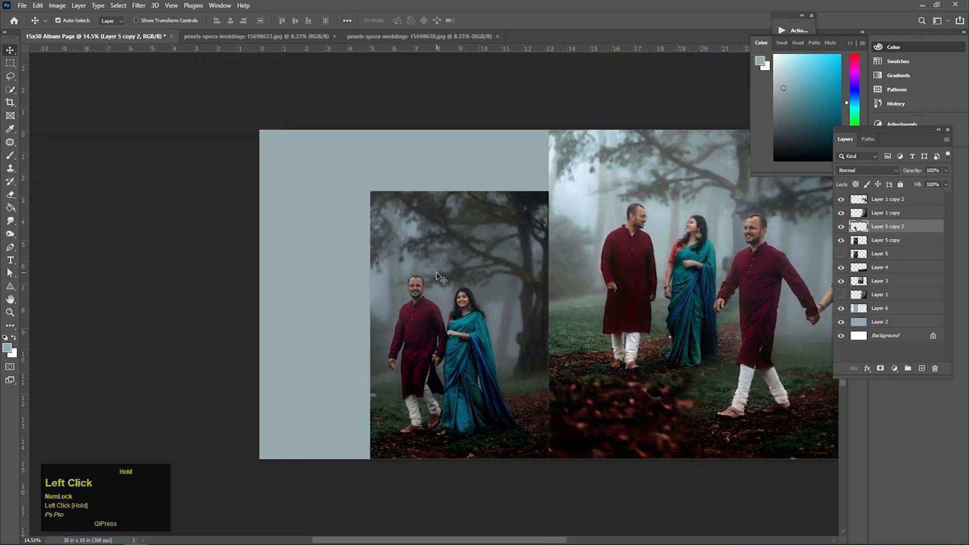
{"action": "left_click", "coordinate": [286, 262]}
{"action": "left_click", "coordinate": [468, 267]}
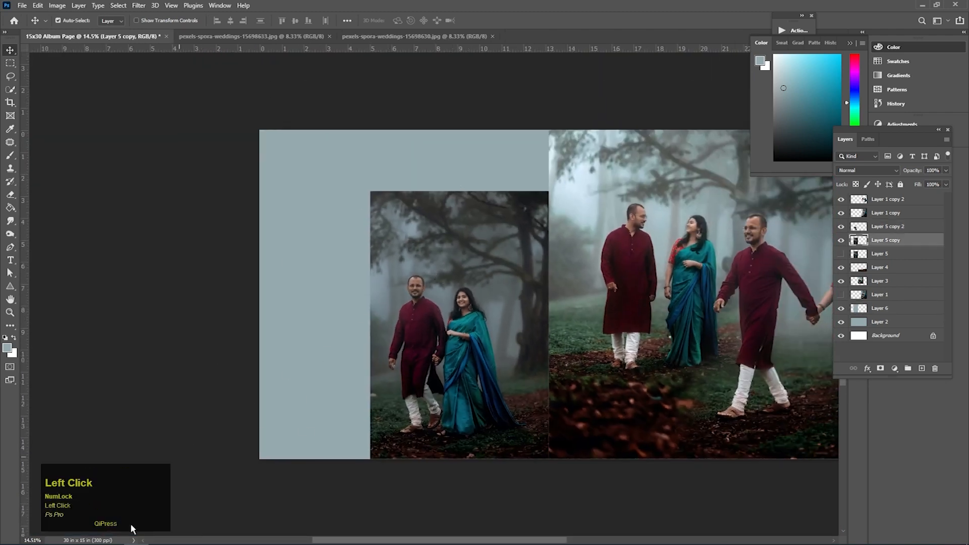
Open pexels-spora-weddings-15698637.jpg from folder 66 and paste the close-up photo into the album page directly above Layer 6
{"action": "mouse_move", "coordinate": [161, 536]}
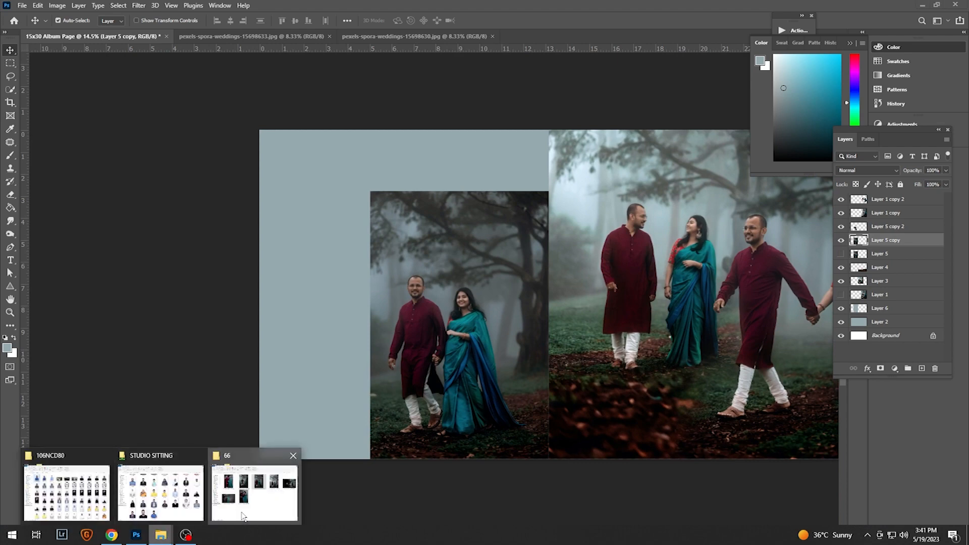
{"action": "left_click", "coordinate": [258, 482]}
{"action": "left_click_drag", "start_coordinate": [362, 324], "coordinate": [657, 2]}
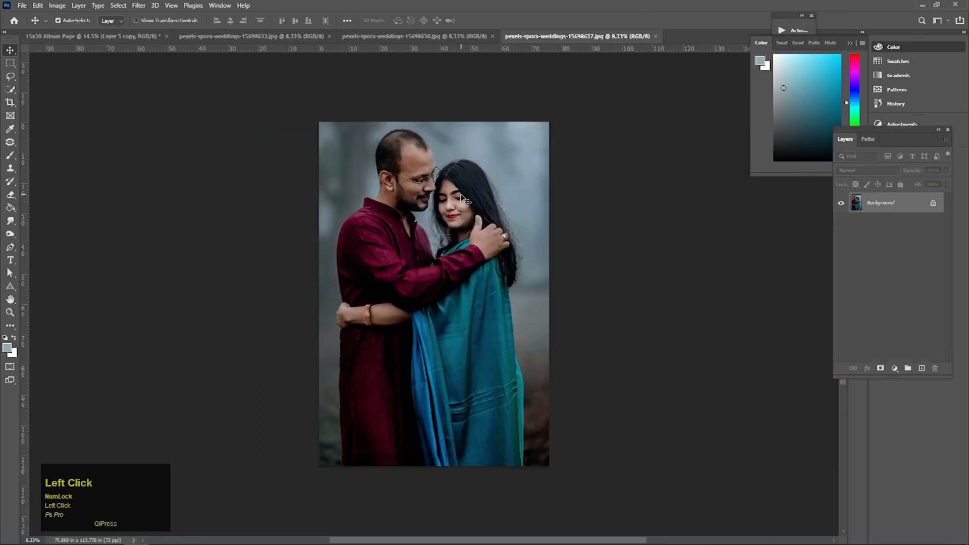
{"action": "key", "text": "ctrl+c"}
{"action": "left_click", "coordinate": [93, 36]}
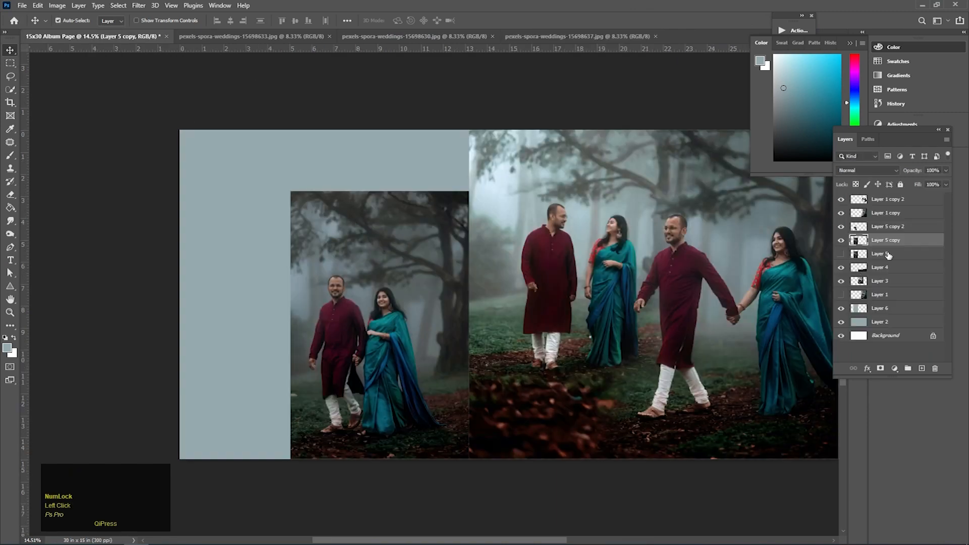
{"action": "left_click", "coordinate": [398, 168]}
{"action": "key", "text": "ctrl+v"}
{"action": "left_click_drag", "start_coordinate": [400, 167], "coordinate": [369, 158]}
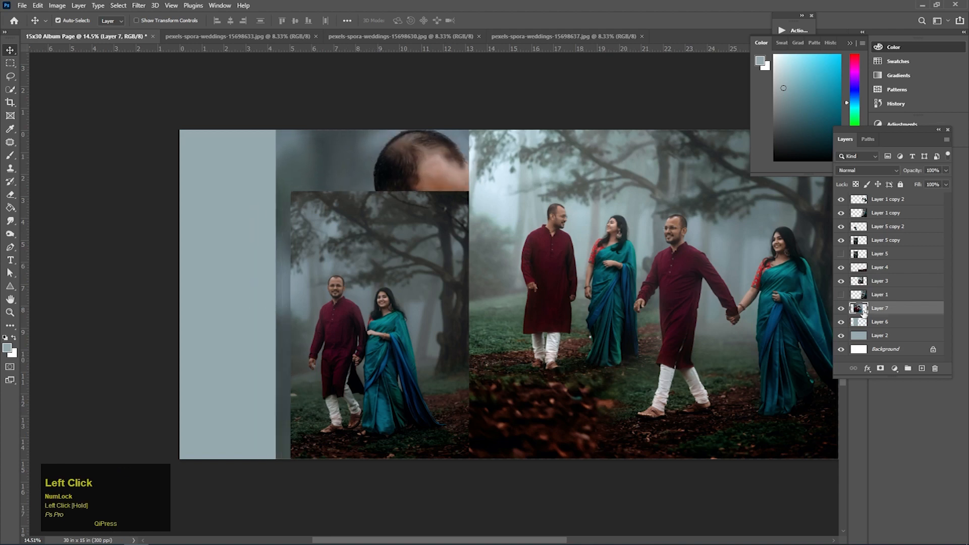
Clip the close-up photo to the rectangle on Layer 6 and hide Layer 5 copy
{"action": "right_click", "coordinate": [888, 313]}
{"action": "left_click", "coordinate": [786, 312]}
{"action": "left_click", "coordinate": [884, 240]}
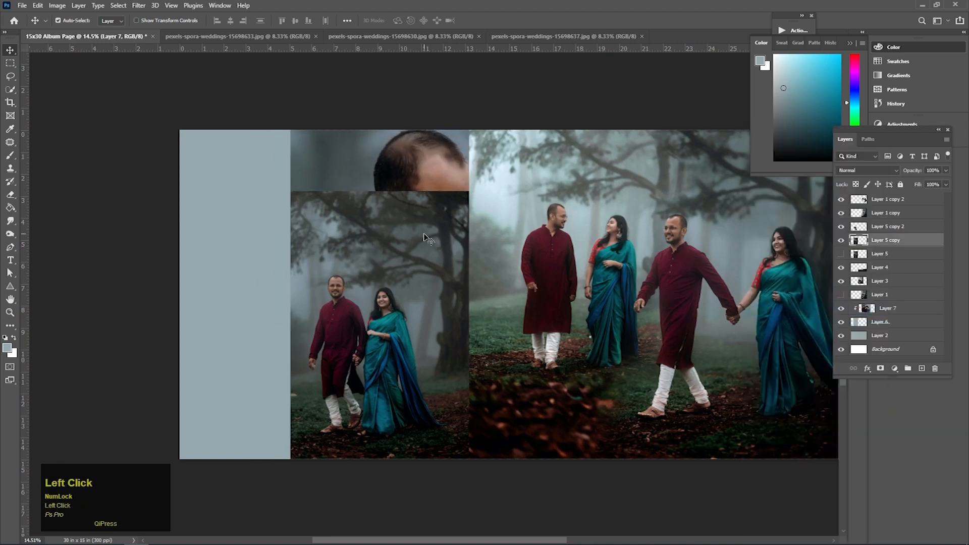
{"action": "left_click", "coordinate": [841, 240]}
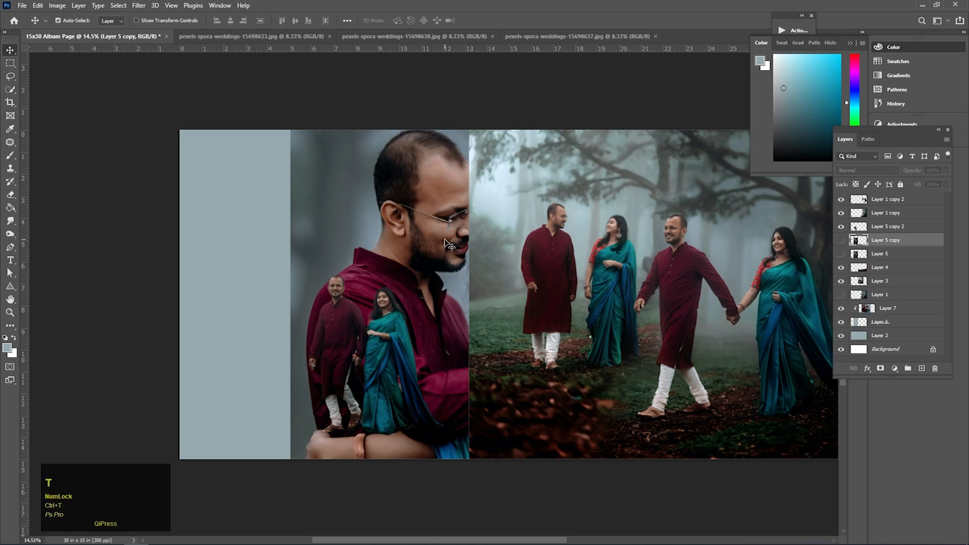
Reposition the clipped close-up photo on Layer 7 and scale it down so both faces fit inside the rectangle
{"action": "left_click_drag", "start_coordinate": [444, 245], "coordinate": [380, 219]}
{"action": "key", "text": "ctrl+t"}
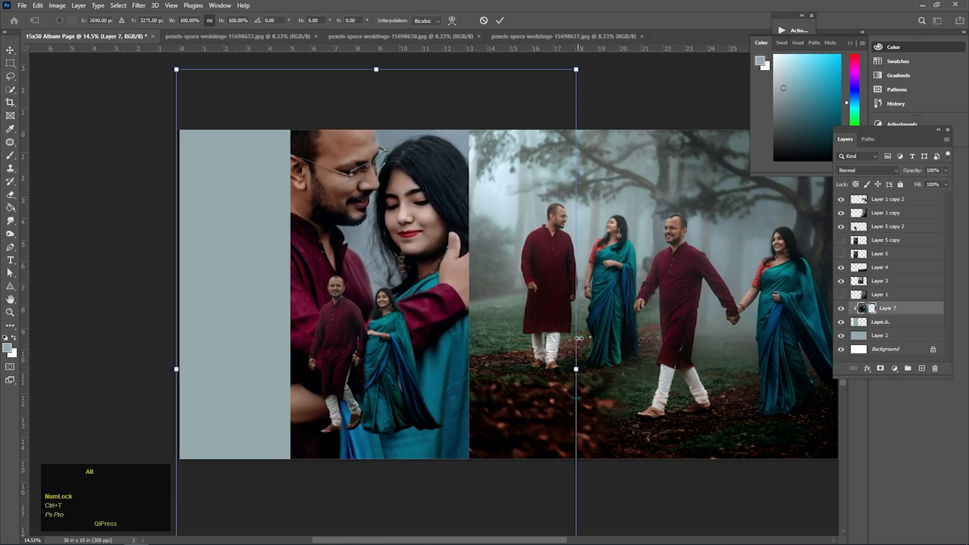
{"action": "left_click_drag", "start_coordinate": [557, 367], "coordinate": [497, 306]}
{"action": "double_click", "coordinate": [483, 299]}
Show Layer 5 copy and erase its upper area over the close-up faces with a soft eraser at 40% opacity
{"action": "left_click", "coordinate": [797, 258]}
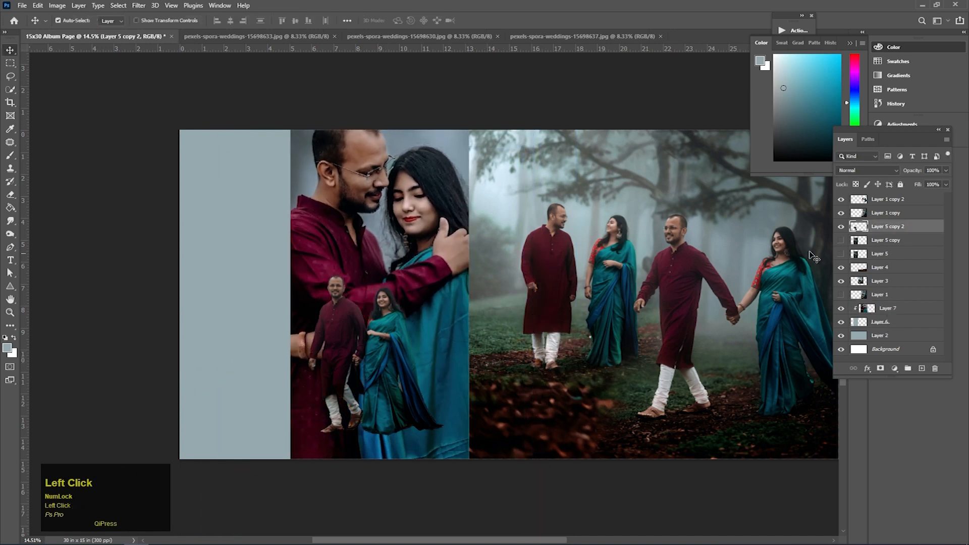
{"action": "left_click", "coordinate": [841, 241]}
{"action": "left_click", "coordinate": [884, 241]}
{"action": "left_click_drag", "start_coordinate": [389, 210], "coordinate": [455, 208]}
{"action": "left_click_drag", "start_coordinate": [456, 255], "coordinate": [496, 282]}
{"action": "mouse_move", "coordinate": [228, 209]}
{"action": "left_mouse_down"}
{"action": "mouse_move", "coordinate": [348, 190]}
{"action": "mouse_move", "coordinate": [444, 193]}
{"action": "left_mouse_up"}
{"action": "left_click_drag", "start_coordinate": [151, 199], "coordinate": [572, 210]}
{"action": "mouse_move", "coordinate": [471, 200]}
{"action": "left_mouse_down"}
{"action": "mouse_move", "coordinate": [680, 210]}
{"action": "mouse_move", "coordinate": [550, 202]}
{"action": "left_mouse_up"}
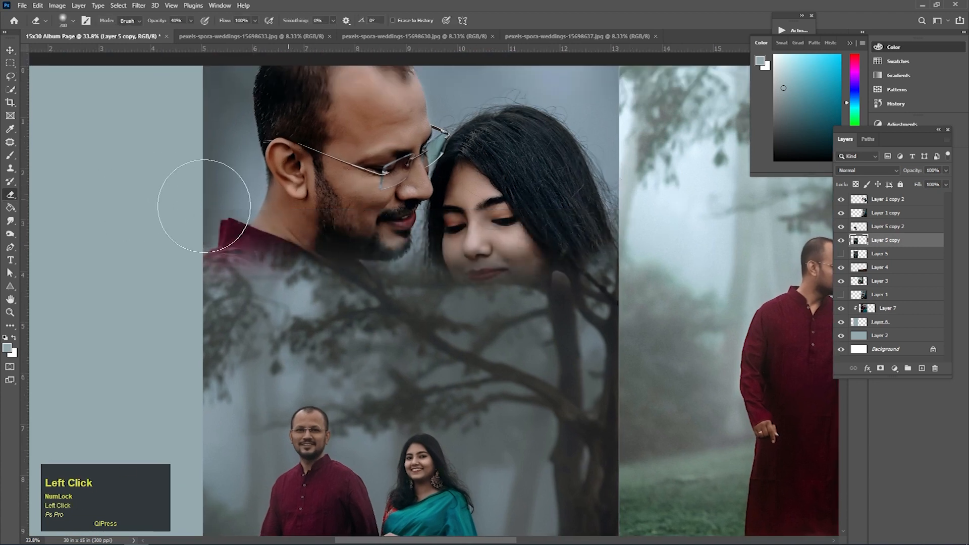
{"action": "left_click_drag", "start_coordinate": [294, 197], "coordinate": [423, 203]}
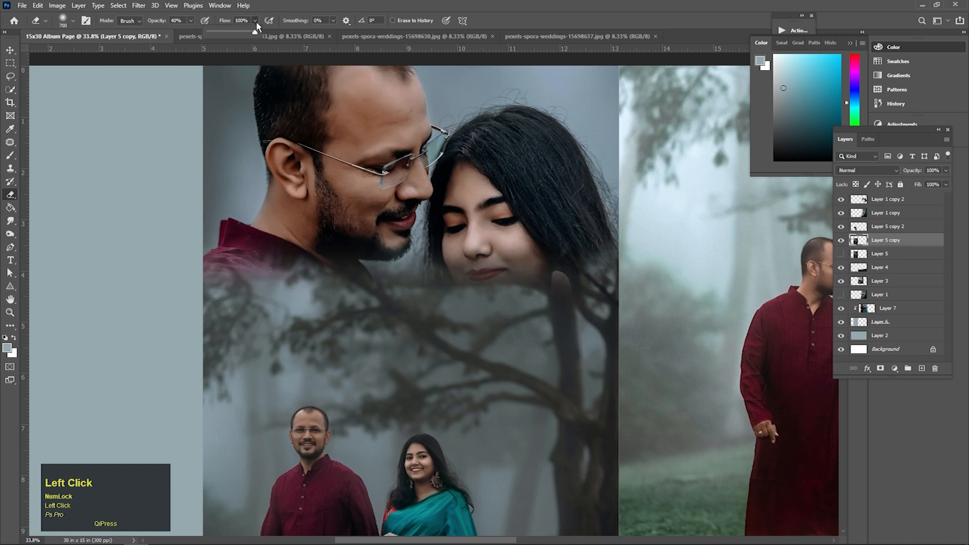
Set the eraser flow to 60% and size to 1500, and erase Layer 5 copy over the woman's chin, hand and sleeve
{"action": "left_click_drag", "start_coordinate": [237, 34], "coordinate": [237, 34]}
{"action": "key", "text": "bracketright"}
{"action": "key", "text": "bracketright"}
{"action": "key", "text": "bracketright"}
{"action": "key", "text": "bracketright"}
{"action": "key", "text": "bracketright"}
{"action": "key", "text": "bracketright"}
{"action": "key", "text": "bracketright"}
{"action": "key", "text": "bracketright"}
{"action": "mouse_move", "coordinate": [597, 399]}
{"action": "left_mouse_down"}
{"action": "mouse_move", "coordinate": [397, 215]}
{"action": "mouse_move", "coordinate": [524, 319]}
{"action": "mouse_move", "coordinate": [342, 255]}
{"action": "left_mouse_up"}
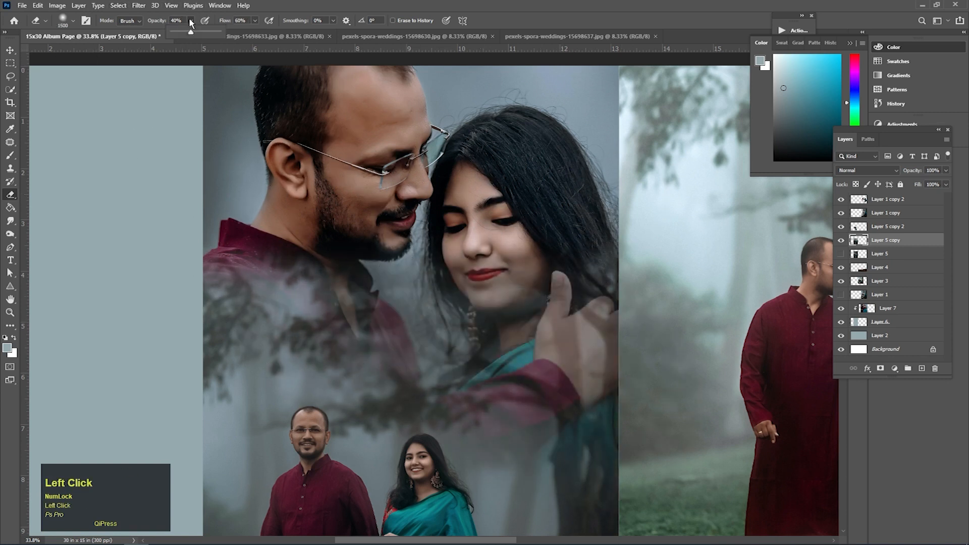
Lower the eraser opacity to 24% and softly blend Layer 5 copy over the man's maroon shirt above the small couple
{"action": "mouse_move", "coordinate": [227, 202]}
{"action": "left_mouse_down"}
{"action": "mouse_move", "coordinate": [379, 372]}
{"action": "mouse_move", "coordinate": [477, 262]}
{"action": "left_mouse_up"}
{"action": "key", "text": "space"}
{"action": "left_click_drag", "start_coordinate": [486, 326], "coordinate": [498, 176]}
{"action": "mouse_move", "coordinate": [497, 136]}
{"action": "left_mouse_down"}
{"action": "mouse_move", "coordinate": [522, 204]}
{"action": "mouse_move", "coordinate": [549, 174]}
{"action": "mouse_move", "coordinate": [563, 130]}
{"action": "left_mouse_up"}
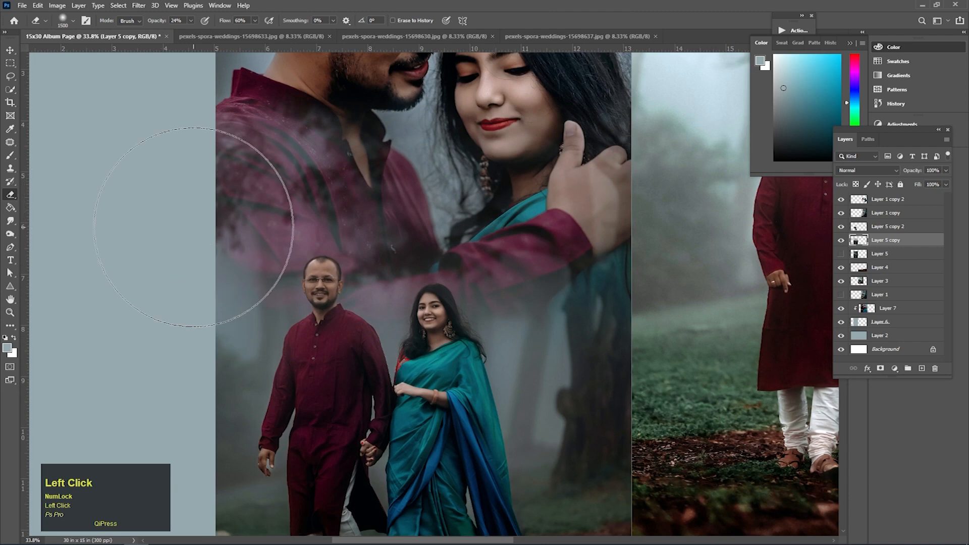
{"action": "key", "text": "space"}
{"action": "left_click_drag", "start_coordinate": [297, 112], "coordinate": [254, 173]}
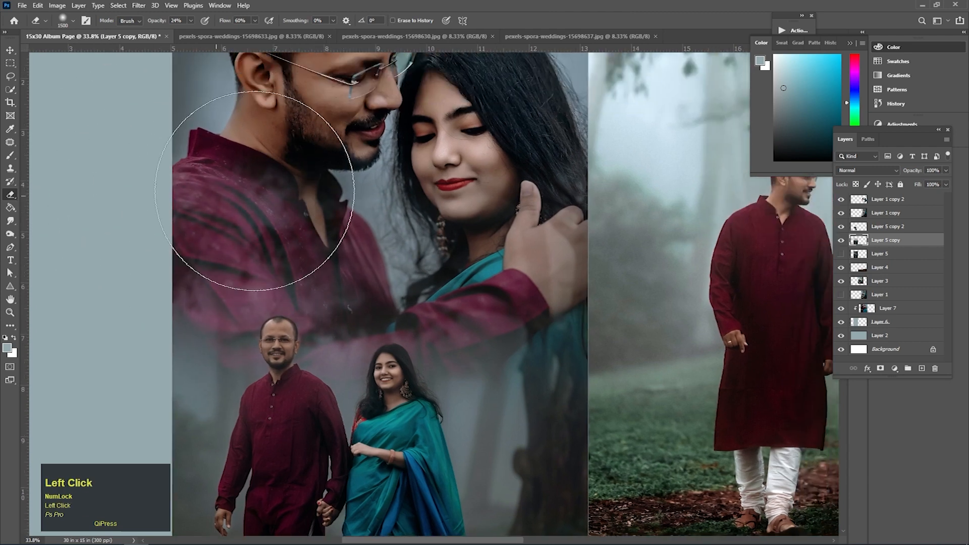
{"action": "key", "text": "space"}
{"action": "left_click_drag", "start_coordinate": [357, 222], "coordinate": [331, 273]}
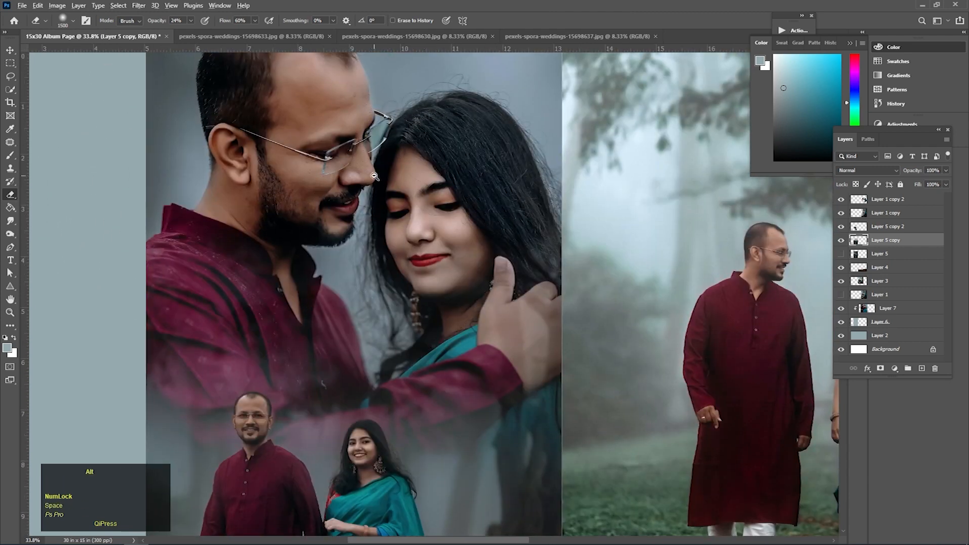
Examine the whole album page to judge how the close-up blends with the small couple and the misty scene
{"action": "left_click", "coordinate": [259, 185], "text": "alt"}
{"action": "left_click_drag", "start_coordinate": [259, 185], "coordinate": [239, 184]}
{"action": "left_click_drag", "start_coordinate": [470, 257], "coordinate": [392, 232]}
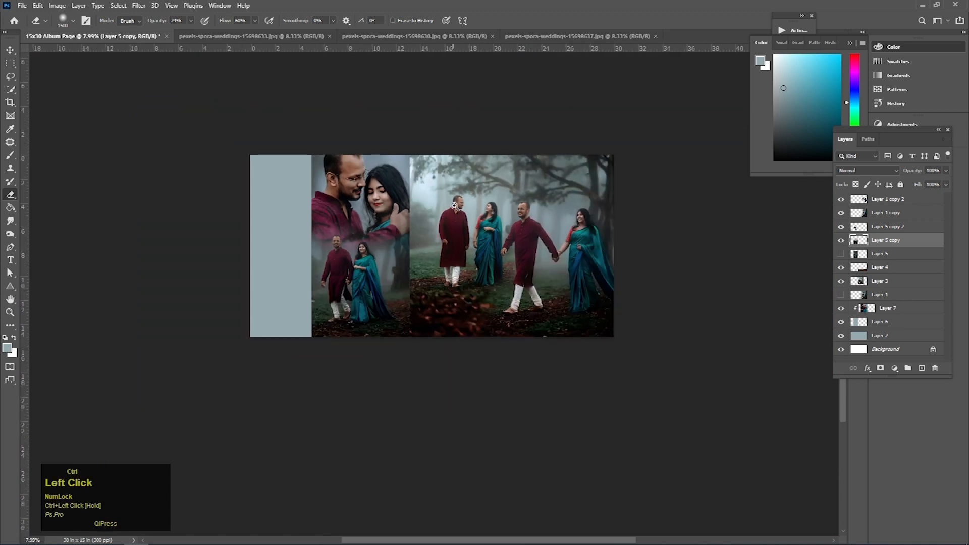
{"action": "left_click_drag", "start_coordinate": [457, 208], "coordinate": [473, 201]}
{"action": "left_click_drag", "start_coordinate": [499, 239], "coordinate": [467, 227]}
{"action": "left_click_drag", "start_coordinate": [441, 293], "coordinate": [448, 293]}
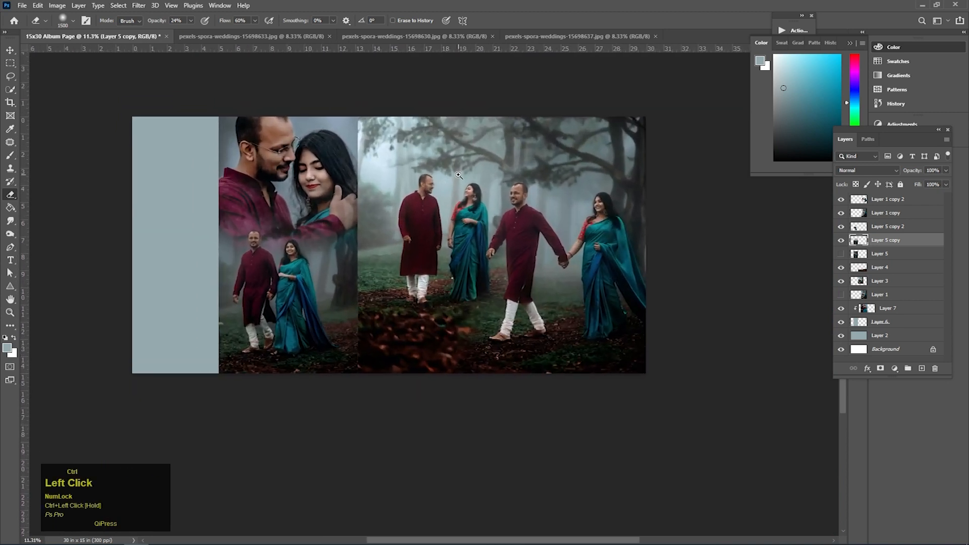
{"action": "key", "text": "ctrl+h"}
{"action": "left_click_drag", "start_coordinate": [342, 274], "coordinate": [388, 283]}
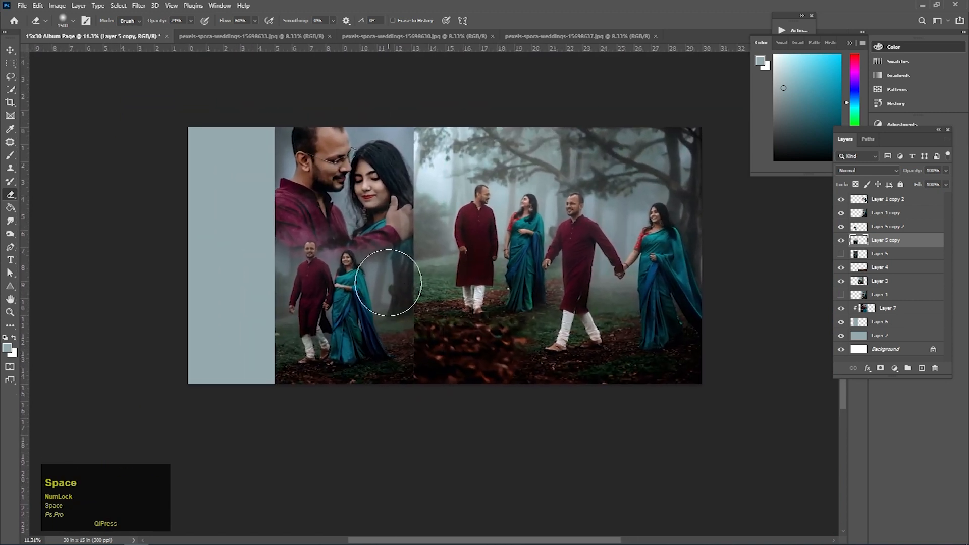
{"action": "key", "text": "v"}
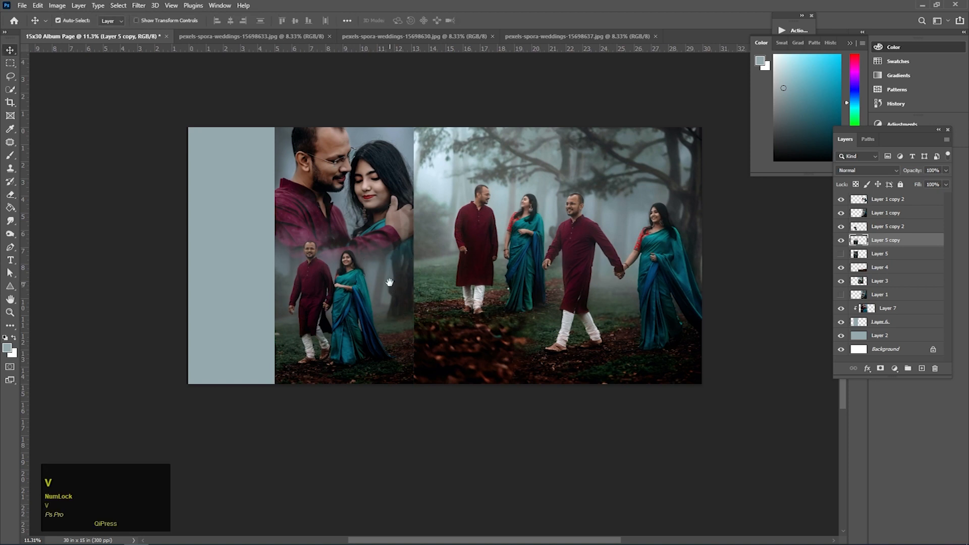
{"action": "left_click_drag", "start_coordinate": [407, 264], "coordinate": [375, 265]}
{"action": "mouse_move", "coordinate": [504, 264]}
{"action": "left_mouse_down"}
{"action": "mouse_move", "coordinate": [491, 272]}
{"action": "mouse_move", "coordinate": [489, 264]}
{"action": "left_mouse_up"}
{"action": "left_click_drag", "start_coordinate": [268, 287], "coordinate": [345, 295]}
Close the used source photos, open pexels-spora-weddings-15698636.jpg from folder 66, and return to the album page
{"action": "left_click", "coordinate": [328, 38]}
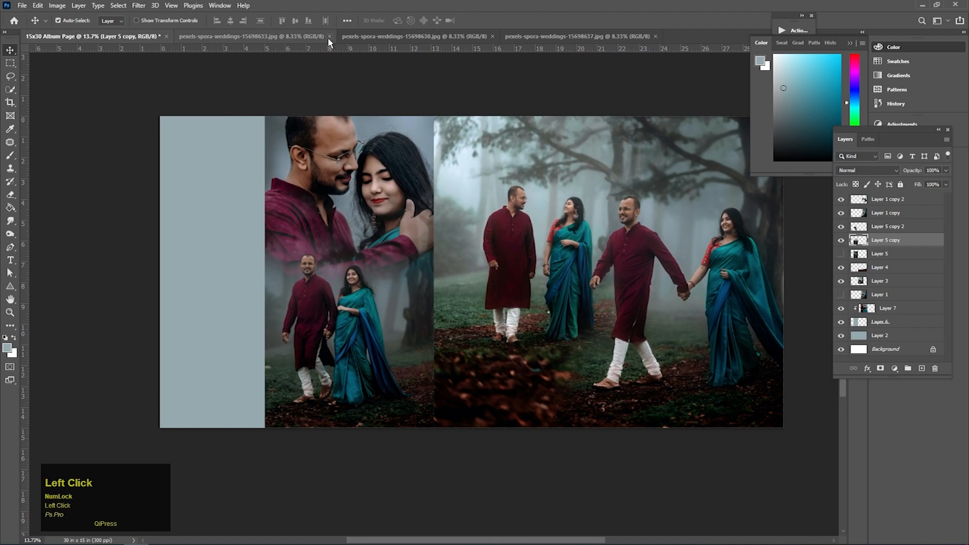
{"action": "mouse_move", "coordinate": [161, 535]}
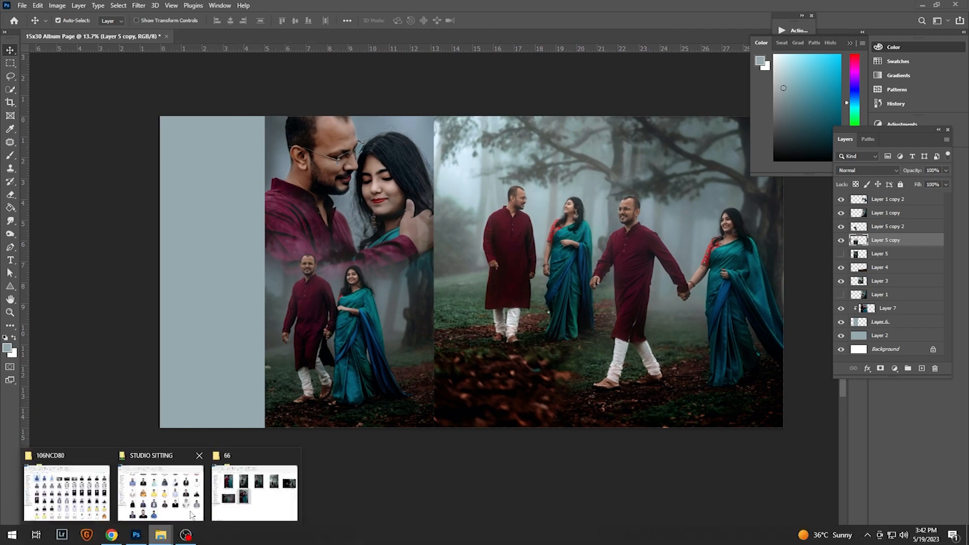
{"action": "left_click", "coordinate": [117, 504]}
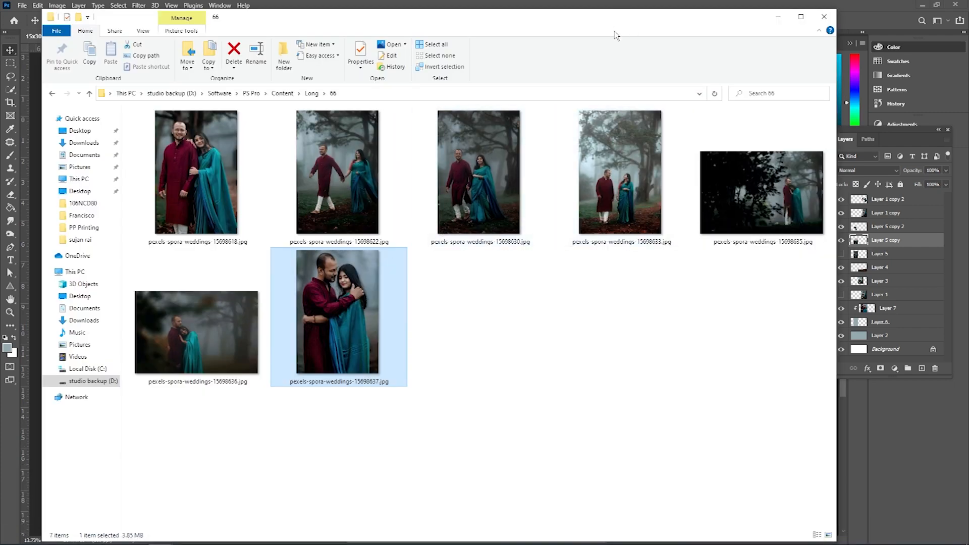
{"action": "left_click_drag", "start_coordinate": [170, 317], "coordinate": [507, 6]}
{"action": "left_click", "coordinate": [91, 36]}
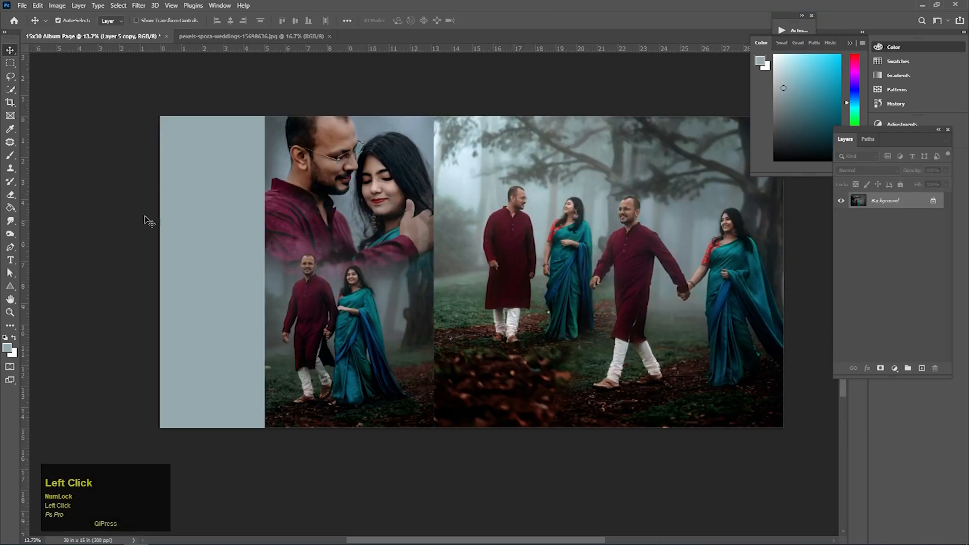
Add a layer above Layer 1 copy 2 and fill a rectangle about 5.7 × 4.7 inches with white over the grey column
{"action": "left_click", "coordinate": [902, 202]}
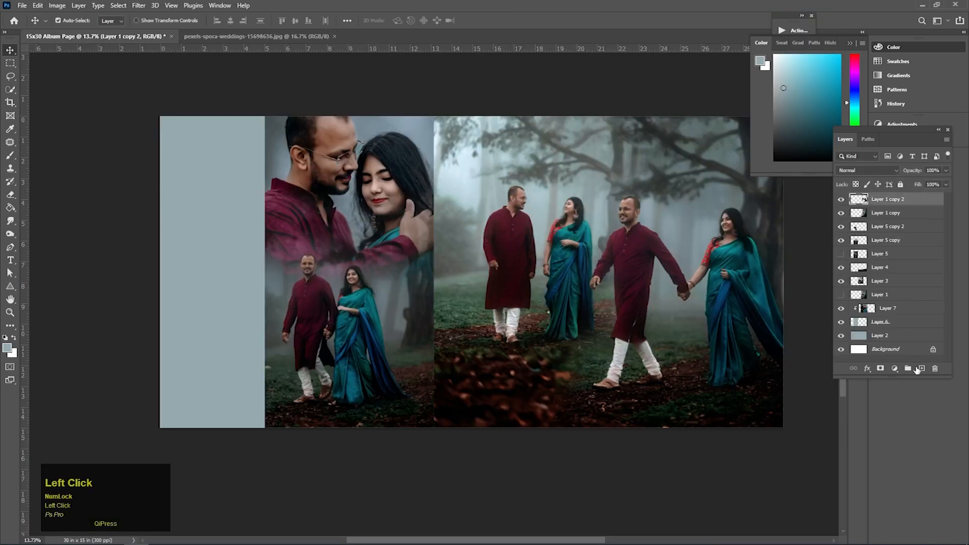
{"action": "left_click", "coordinate": [921, 368]}
{"action": "left_click", "coordinate": [9, 63]}
{"action": "left_click_drag", "start_coordinate": [242, 329], "coordinate": [293, 373]}
{"action": "left_click", "coordinate": [14, 338]}
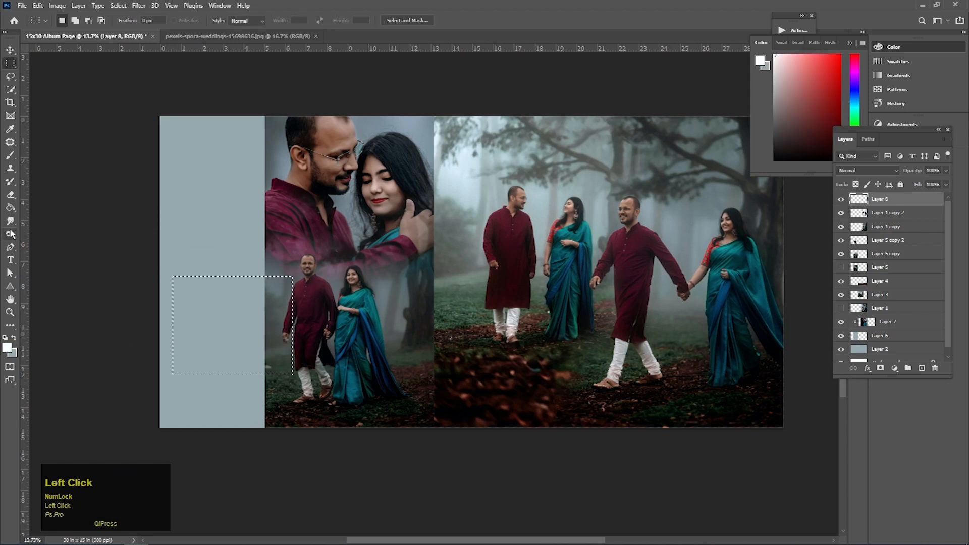
{"action": "left_click", "coordinate": [10, 208]}
{"action": "left_click", "coordinate": [222, 371]}
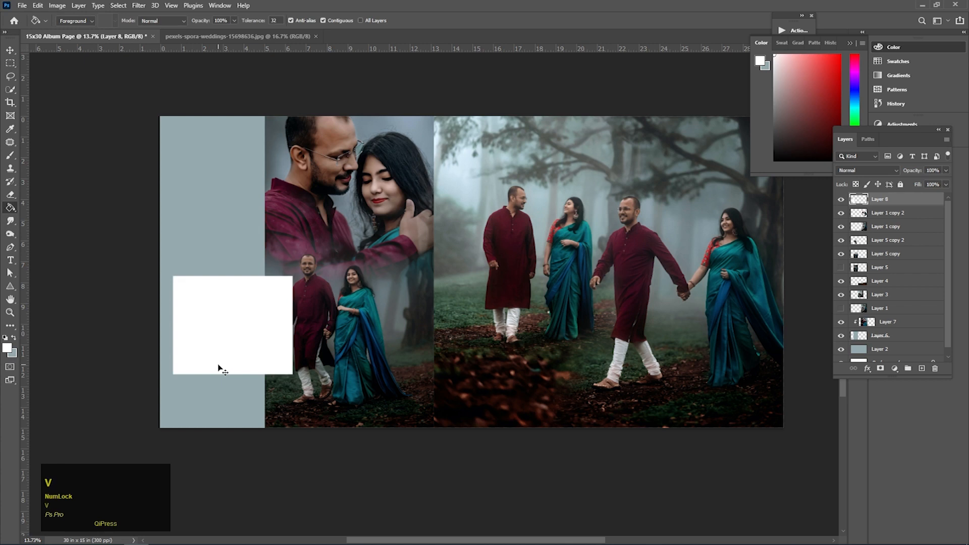
Scale the white rectangle down to about 5.3 × 3.2 inches and place it over the grey column
{"action": "key", "text": "v"}
{"action": "key", "text": "ctrl+t"}
{"action": "mouse_move", "coordinate": [245, 342]}
{"action": "left_mouse_down"}
{"action": "mouse_move", "coordinate": [231, 373]}
{"action": "mouse_move", "coordinate": [234, 361]}
{"action": "mouse_move", "coordinate": [326, 353]}
{"action": "left_mouse_up"}
{"action": "left_click_drag", "start_coordinate": [283, 352], "coordinate": [282, 189]}
{"action": "left_click_drag", "start_coordinate": [325, 143], "coordinate": [292, 146], "text": "alt"}
{"action": "left_click_drag", "start_coordinate": [263, 181], "coordinate": [247, 278]}
{"action": "key", "text": "Return"}
Duplicate the white rectangle directly above itself with a narrow gap and move both to the lower end of the grey column
{"action": "key", "text": "Delete"}
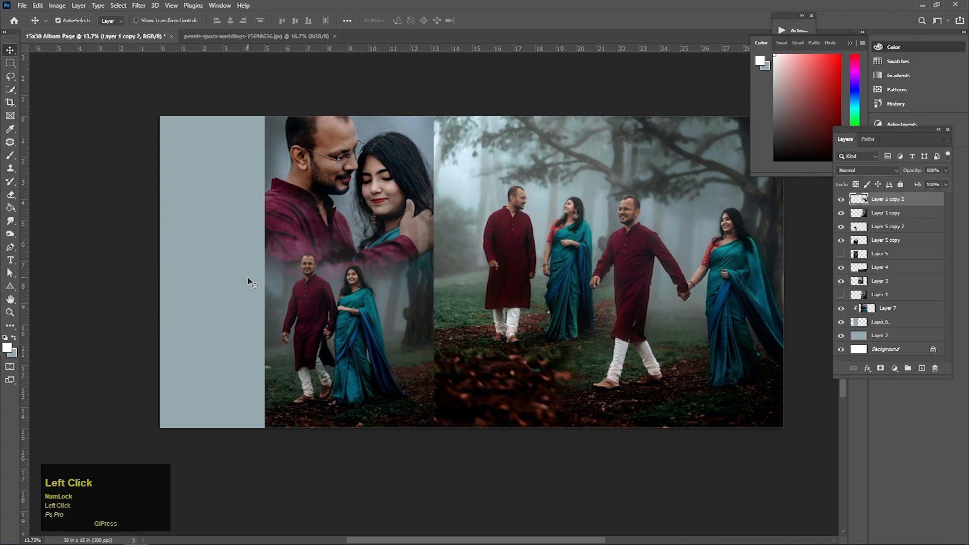
{"action": "key", "text": "ctrl+z"}
{"action": "mouse_move", "coordinate": [248, 281]}
{"action": "left_mouse_down"}
{"action": "mouse_move", "coordinate": [261, 336]}
{"action": "mouse_move", "coordinate": [246, 336]}
{"action": "mouse_move", "coordinate": [242, 282]}
{"action": "left_mouse_up"}
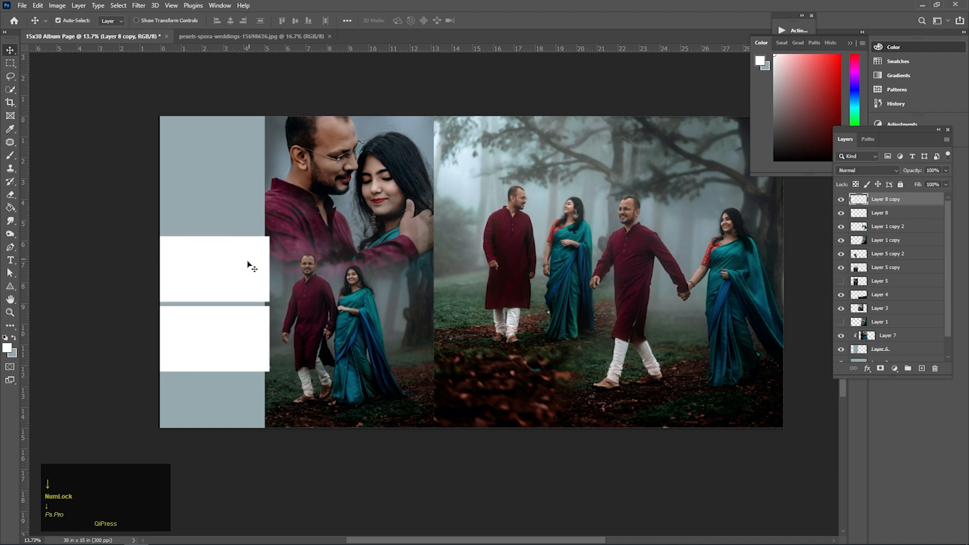
{"action": "left_click_drag", "start_coordinate": [240, 350], "coordinate": [248, 393], "text": "shift"}
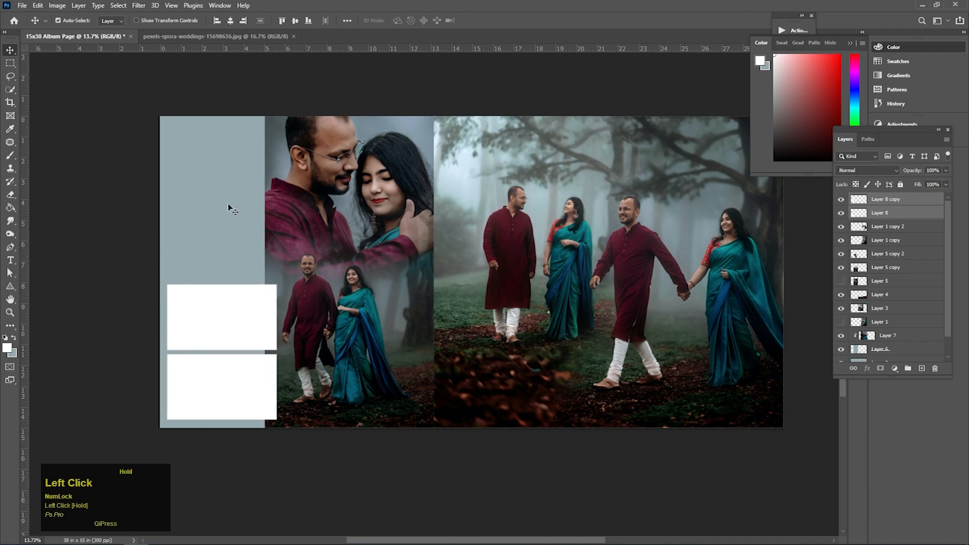
Copy the whole pexels-spora-weddings-15698636.jpg photo, paste it above Layer 8 on the album page, and clip it to the lower white rectangle
{"action": "left_click", "coordinate": [224, 42]}
{"action": "key", "text": "ctrl+a"}
{"action": "key", "text": "ctrl+c"}
{"action": "left_click", "coordinate": [96, 38]}
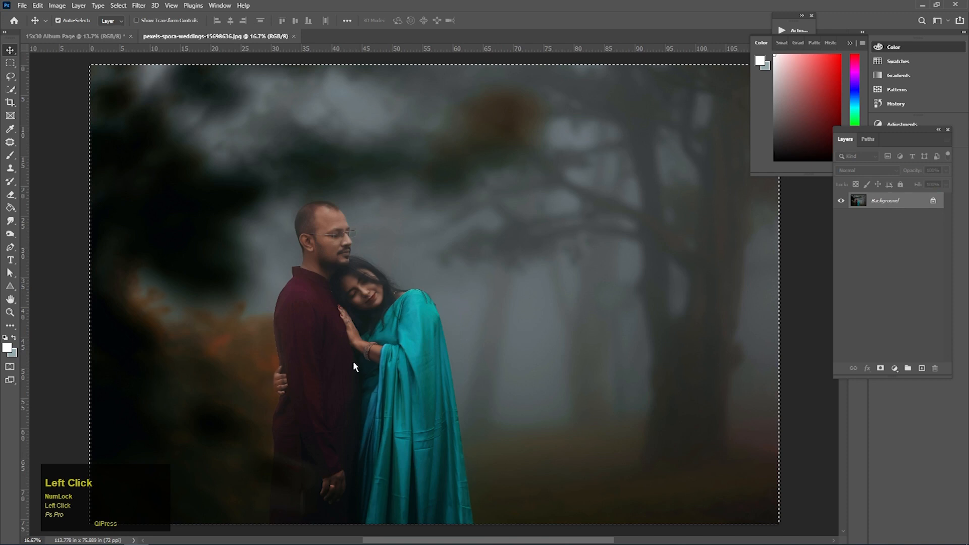
{"action": "left_click", "coordinate": [375, 304]}
{"action": "left_click", "coordinate": [347, 385]}
{"action": "key", "text": "ctrl+v"}
{"action": "left_click_drag", "start_coordinate": [435, 295], "coordinate": [322, 289]}
{"action": "right_click", "coordinate": [904, 212]}
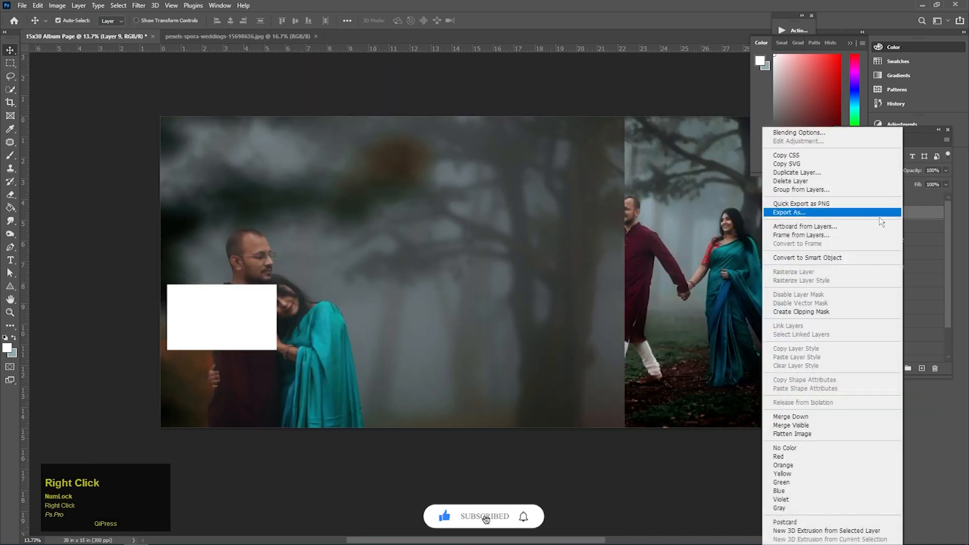
{"action": "left_click", "coordinate": [783, 312]}
Scale the clipped photo to 23.67%, fit it inside the lower rectangle, and merge it into Layer 8
{"action": "key", "text": "ctrl+t"}
{"action": "left_click_drag", "start_coordinate": [624, 115], "coordinate": [407, 259]}
{"action": "left_click_drag", "start_coordinate": [354, 289], "coordinate": [245, 363]}
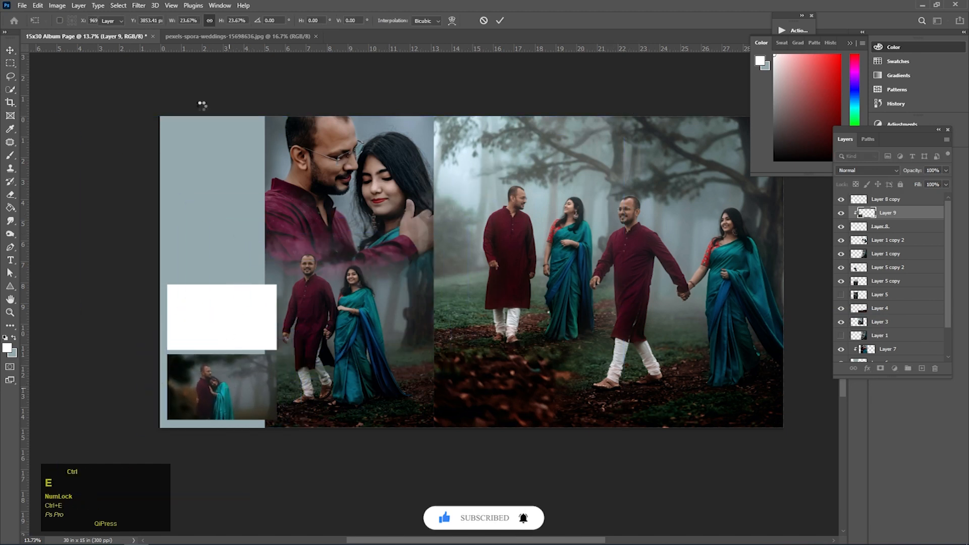
{"action": "key", "text": "ctrl+e"}
Open pexels-spora-weddings-15698635.jpg from folder 66 and paste the whole photo into the album page above Layer 8 copy
{"action": "mouse_move", "coordinate": [160, 535]}
{"action": "left_click", "coordinate": [256, 489]}
{"action": "left_click_drag", "start_coordinate": [762, 193], "coordinate": [680, 10]}
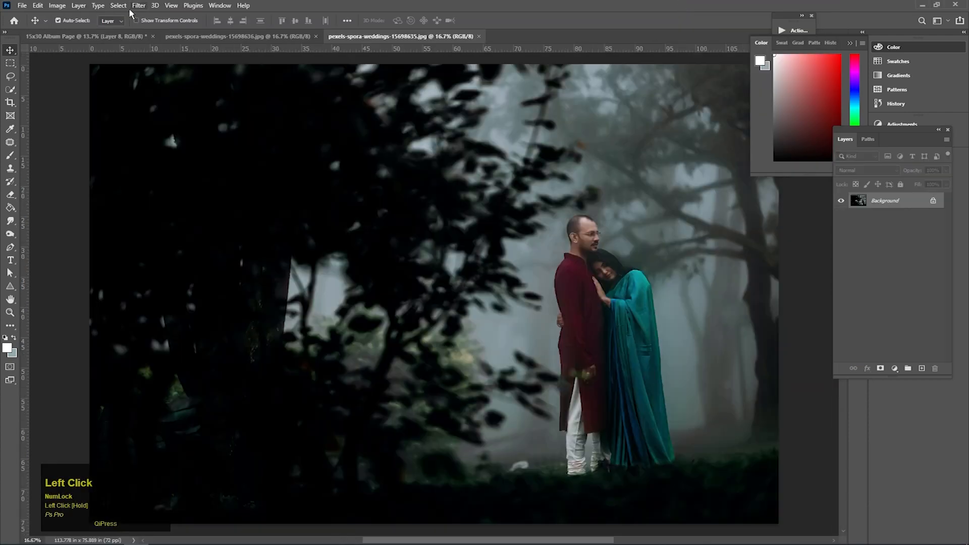
{"action": "left_click", "coordinate": [109, 36]}
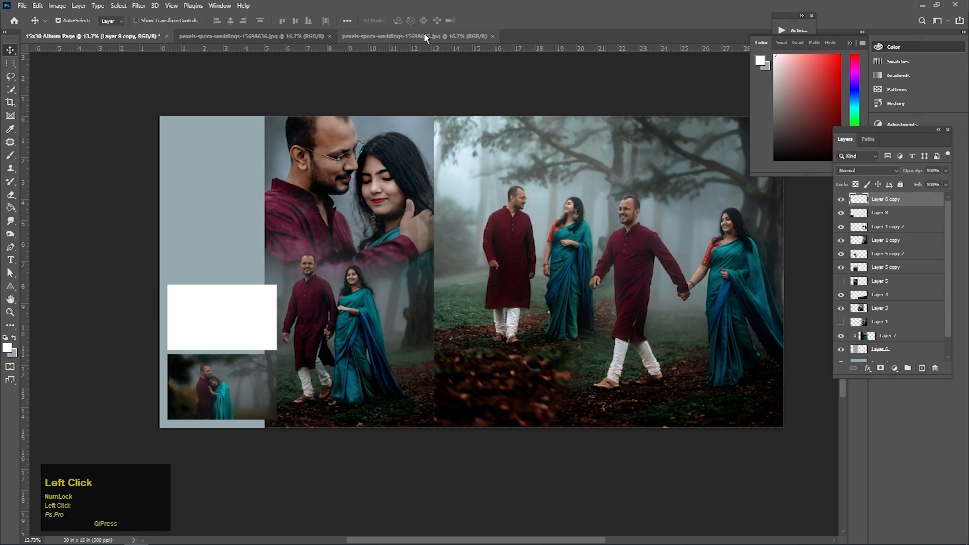
{"action": "left_click", "coordinate": [424, 33]}
{"action": "key", "text": "ctrl+a"}
{"action": "key", "text": "ctrl+c"}
{"action": "left_click", "coordinate": [79, 38]}
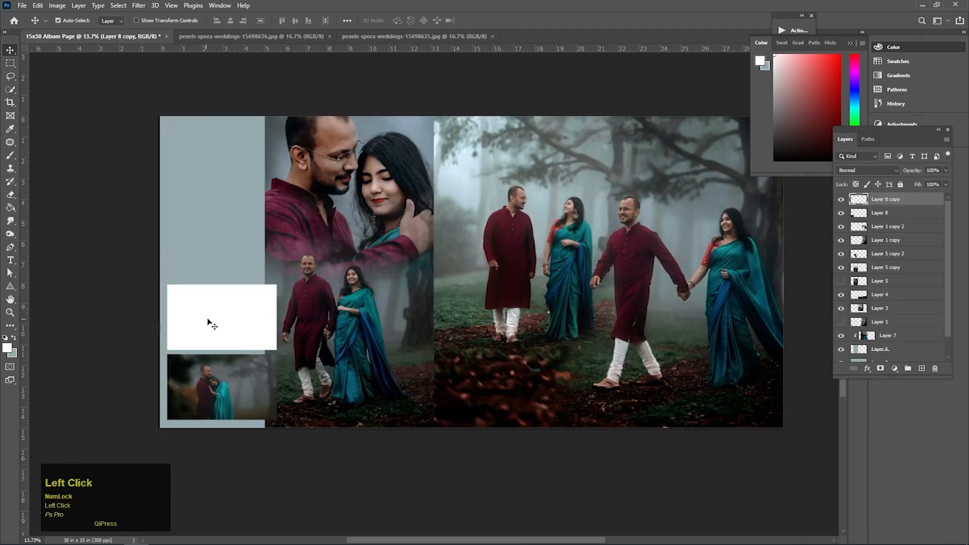
{"action": "key", "text": "ctrl+v"}
{"action": "left_click_drag", "start_coordinate": [308, 273], "coordinate": [205, 272]}
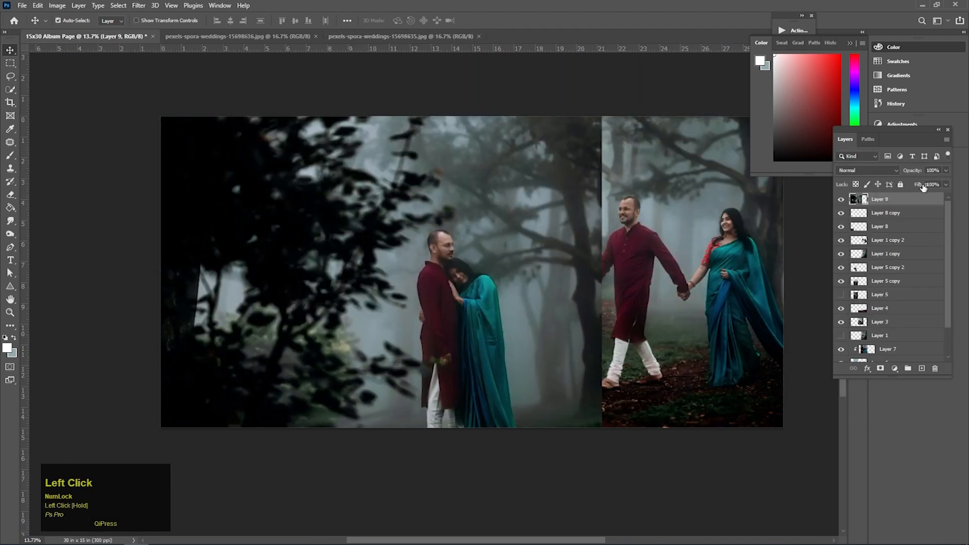
Clip the pasted photo to the upper white rectangle, scale it down to frame the couple, and merge it into Layer 8 copy
{"action": "right_click", "coordinate": [899, 204]}
{"action": "left_click", "coordinate": [780, 313]}
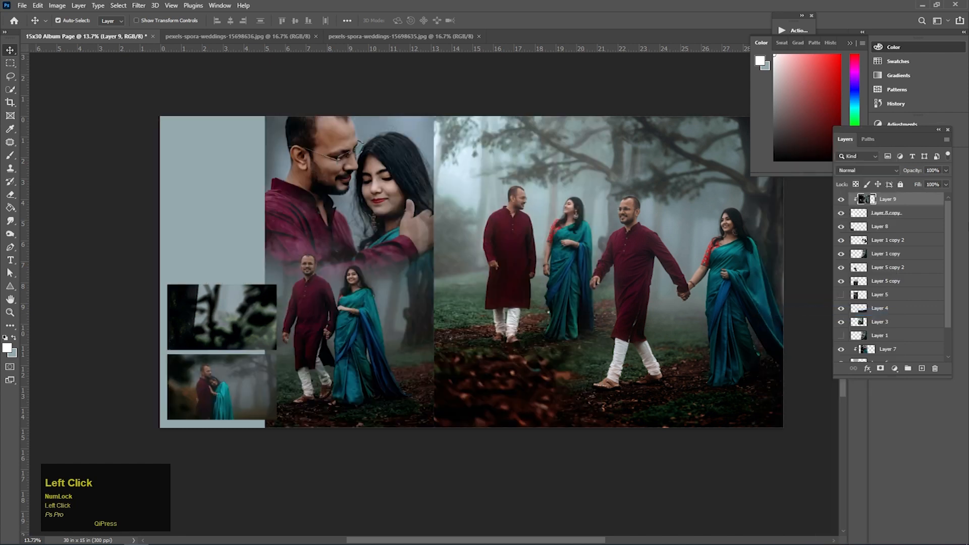
{"action": "key", "text": "ctrl+t"}
{"action": "left_click_drag", "start_coordinate": [610, 117], "coordinate": [407, 251]}
{"action": "left_click_drag", "start_coordinate": [343, 273], "coordinate": [240, 317]}
{"action": "double_click", "coordinate": [223, 313]}
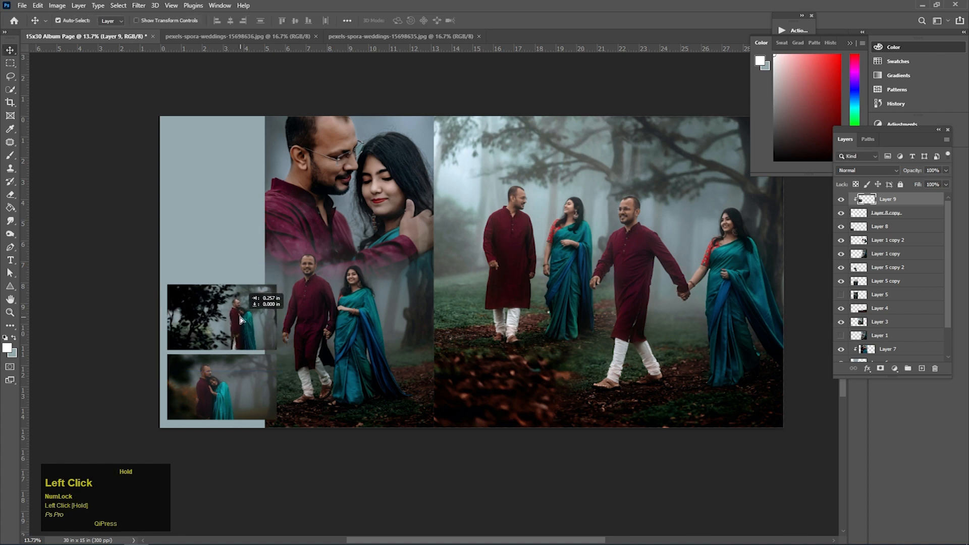
{"action": "left_click", "coordinate": [244, 322], "text": "ctrl"}
Shrink the grey-blue fill on Layer 2 from its left edge to expose the white background in the left column
{"action": "left_click", "coordinate": [192, 215], "text": "ctrl"}
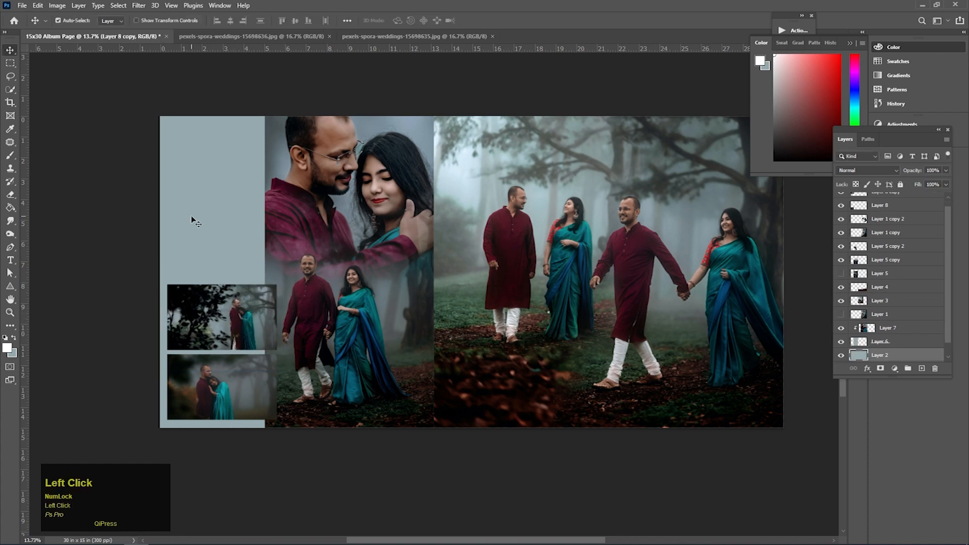
{"action": "key", "text": "ctrl+t"}
{"action": "left_click_drag", "start_coordinate": [159, 262], "coordinate": [380, 260]}
{"action": "double_click", "coordinate": [311, 229]}
{"action": "left_click_drag", "start_coordinate": [313, 325], "coordinate": [319, 319]}
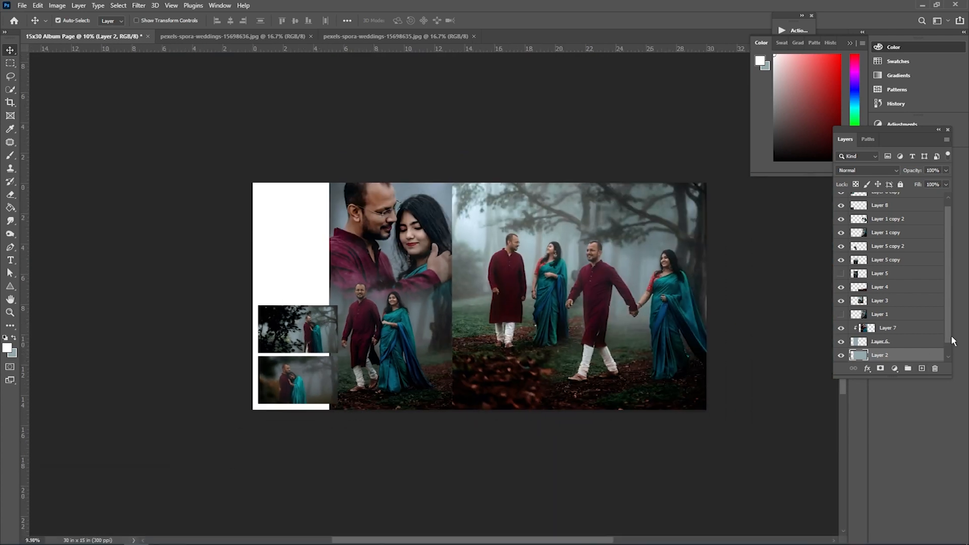
Add a layer below Layer 2 and fill a rectangle about 4 × 5 inches with grey-blue at the page's left edge
{"action": "left_click_drag", "start_coordinate": [949, 338], "coordinate": [949, 352]}
{"action": "left_click", "coordinate": [921, 369], "text": "ctrl"}
{"action": "key", "text": "m"}
{"action": "left_click_drag", "start_coordinate": [254, 208], "coordinate": [314, 284]}
{"action": "key", "text": "g"}
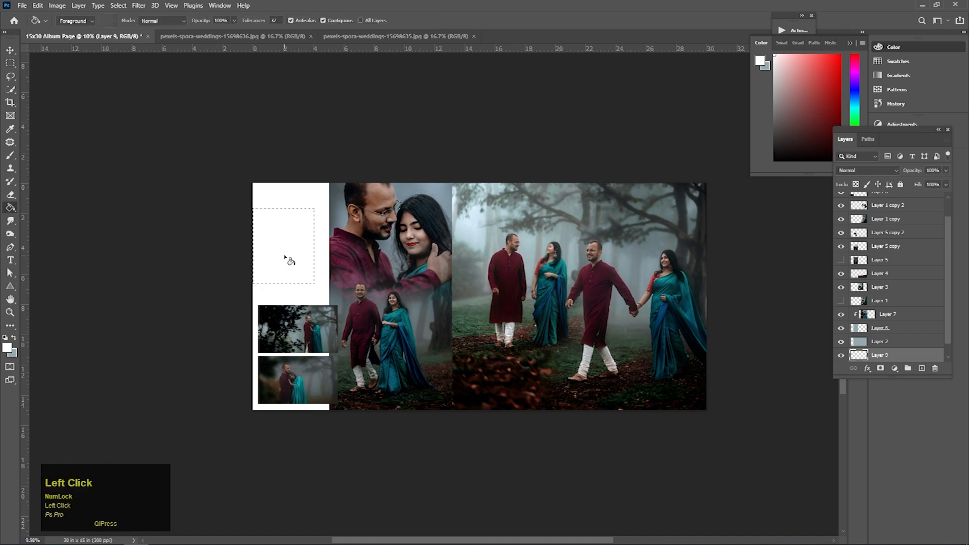
{"action": "left_click", "coordinate": [15, 337]}
{"action": "left_click", "coordinate": [310, 275]}
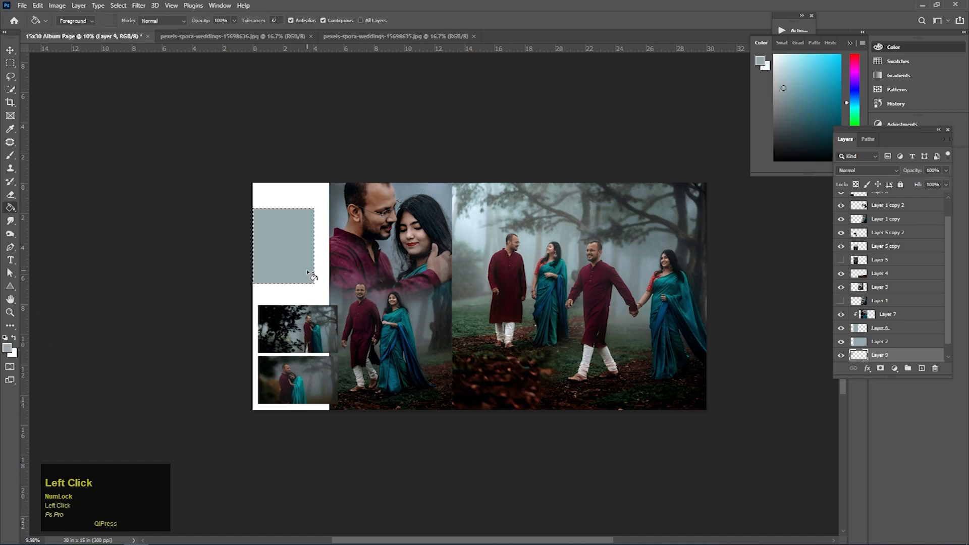
Stretch the grey-blue rectangle on Layer 9 to the page's full height and across the white left column
{"action": "key", "text": "v"}
{"action": "left_click_drag", "start_coordinate": [280, 254], "coordinate": [287, 409]}
{"action": "key", "text": "ctrl+t"}
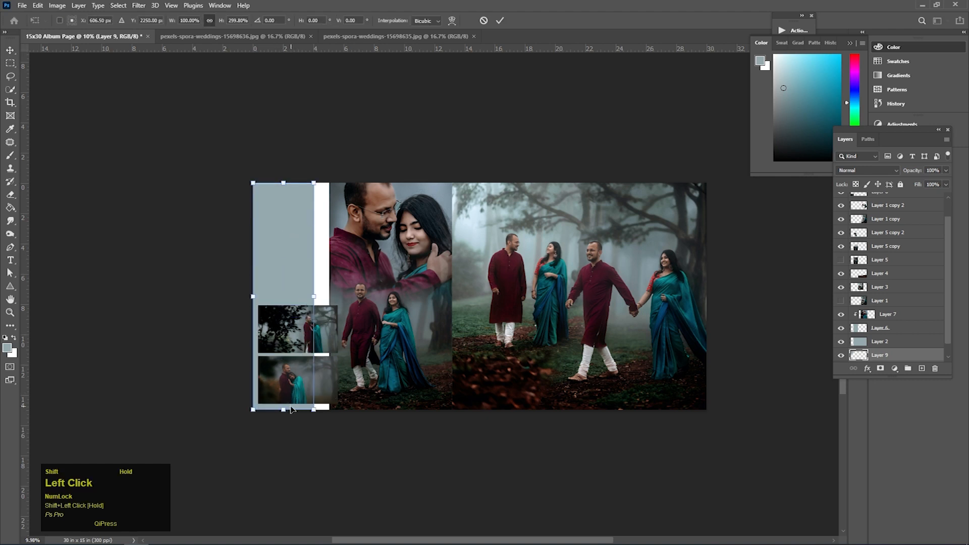
{"action": "left_click_drag", "start_coordinate": [318, 294], "coordinate": [330, 293]}
{"action": "double_click", "coordinate": [298, 292]}
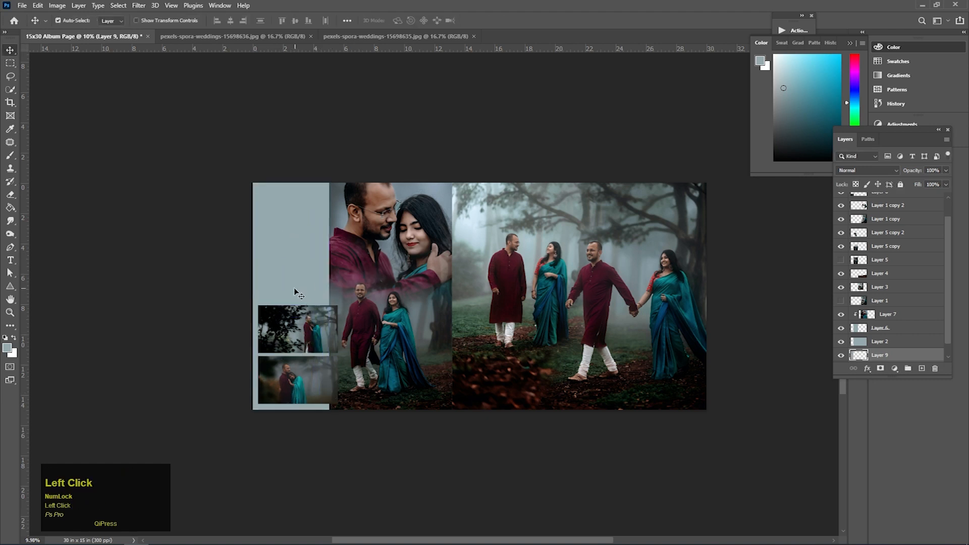
Open pexels-spora-weddings-15698618.jpg from folder 66 and paste the whole photo into the album page above Layer 9
{"action": "left_click", "coordinate": [301, 322], "text": "ctrl"}
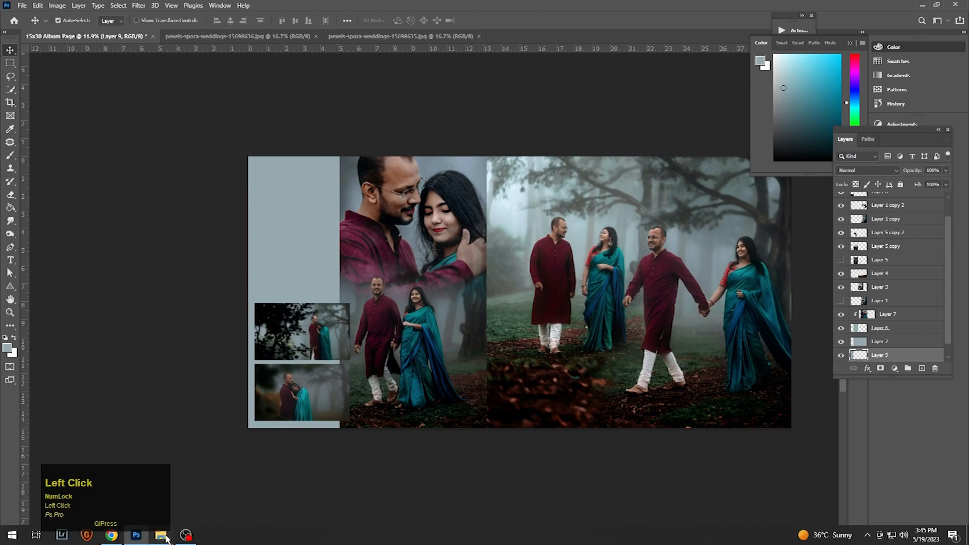
{"action": "mouse_move", "coordinate": [161, 536]}
{"action": "left_click", "coordinate": [248, 500]}
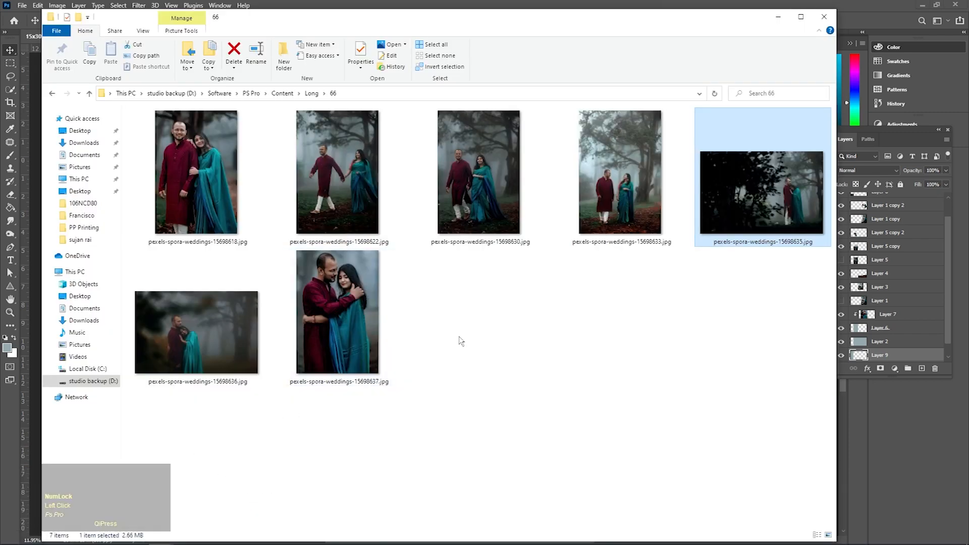
{"action": "left_click", "coordinate": [212, 176]}
{"action": "left_click", "coordinate": [450, 5]}
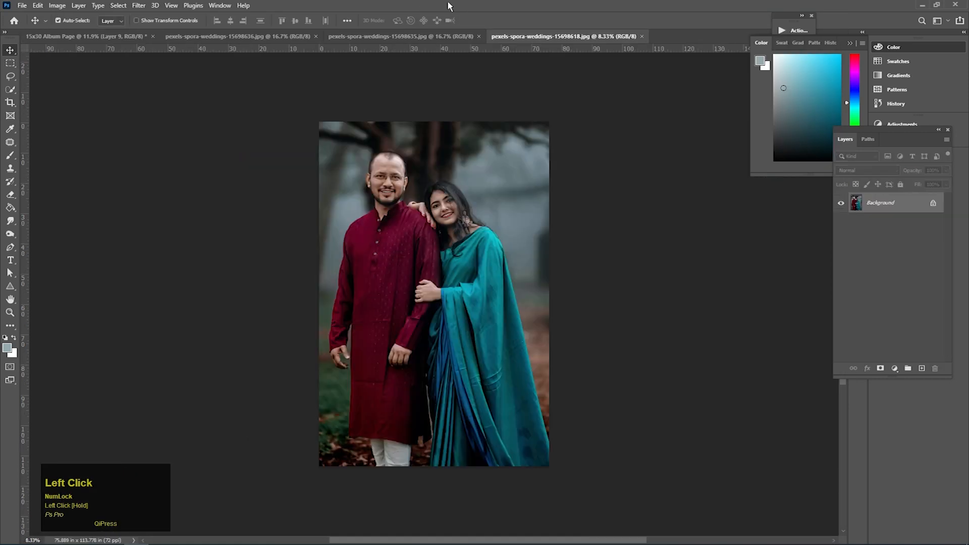
{"action": "key", "text": "ctrl+a"}
{"action": "key", "text": "ctrl+c"}
{"action": "left_click", "coordinate": [86, 36]}
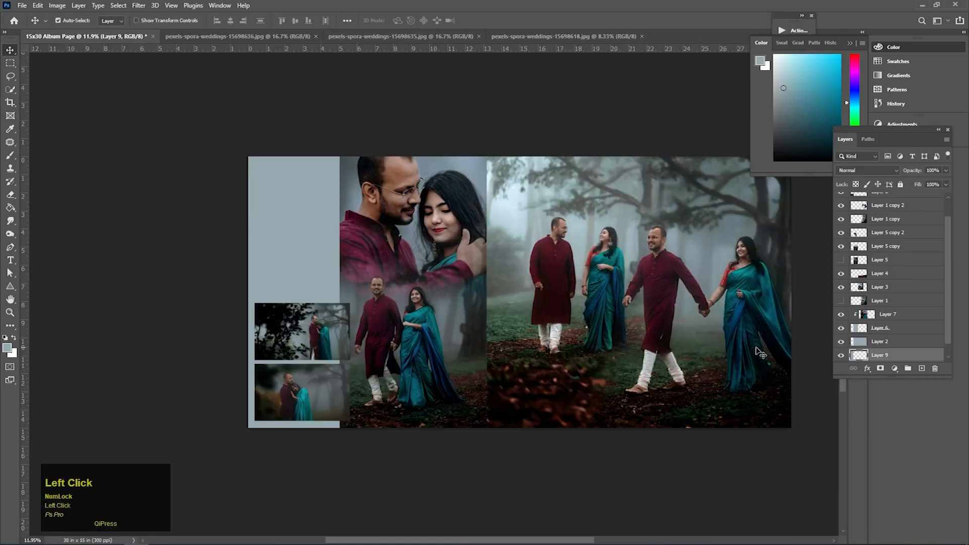
{"action": "key", "text": "ctrl+v"}
Move the pasted photo over the left column and clip it to the grey-blue rectangle on Layer 9
{"action": "key", "text": "ctrl+t"}
{"action": "left_click_drag", "start_coordinate": [476, 171], "coordinate": [276, 200]}
{"action": "double_click", "coordinate": [276, 200]}
{"action": "right_click", "coordinate": [896, 357]}
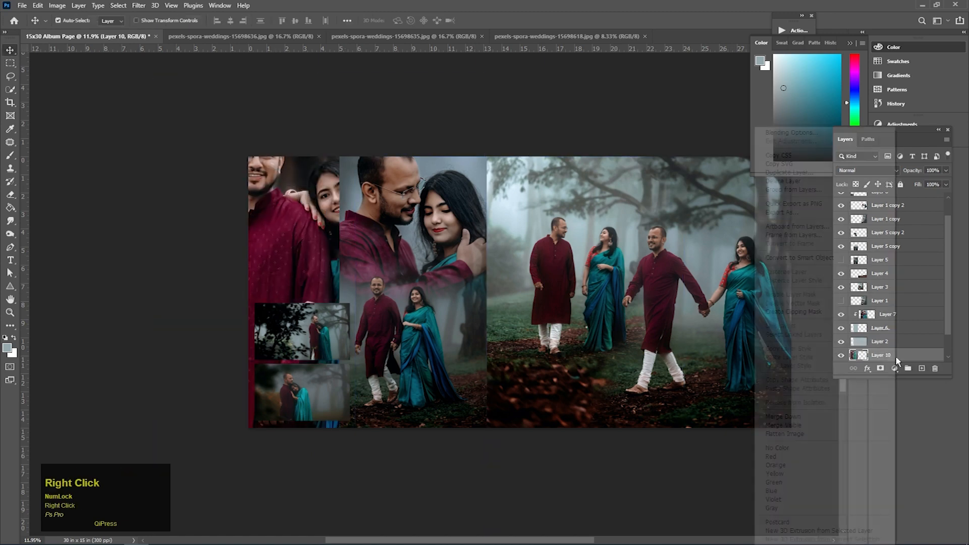
{"action": "left_click", "coordinate": [793, 311]}
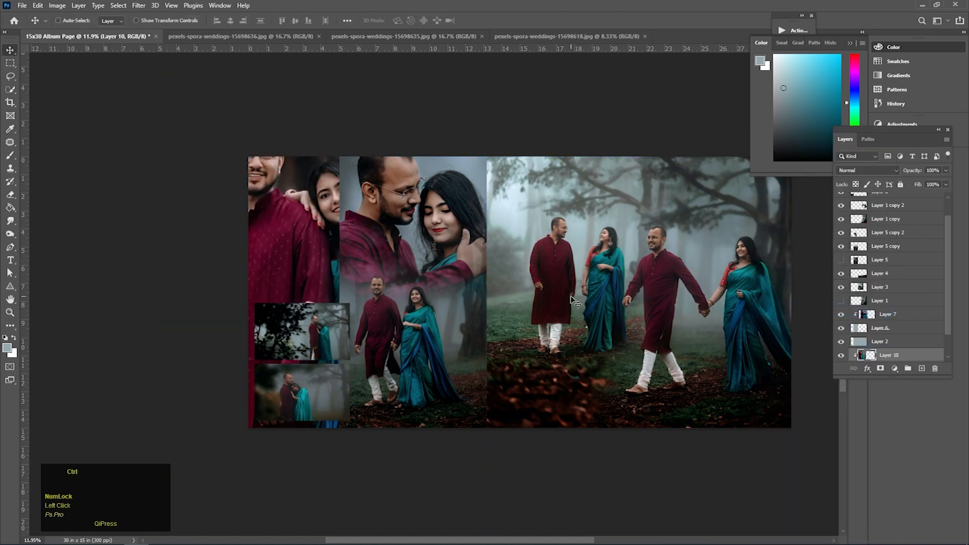
Scale the clipped photo down to frame the couple in the upper left column and lower its opacity to about 51%
{"action": "key", "text": "ctrl+t"}
{"action": "left_click_drag", "start_coordinate": [487, 76], "coordinate": [332, 158]}
{"action": "left_click_drag", "start_coordinate": [302, 263], "coordinate": [289, 202]}
{"action": "left_click_drag", "start_coordinate": [381, 143], "coordinate": [369, 148]}
{"action": "left_click_drag", "start_coordinate": [296, 214], "coordinate": [298, 206]}
{"action": "key", "text": "Return"}
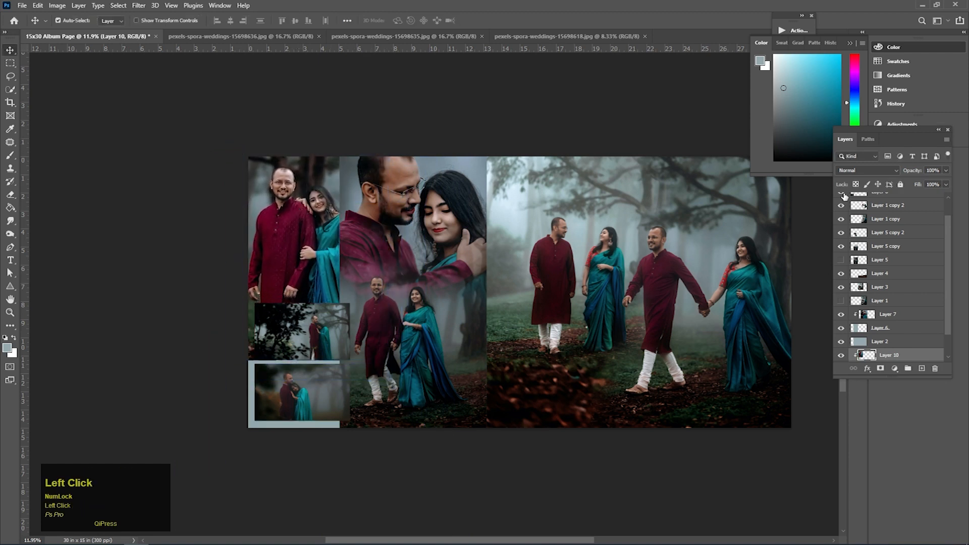
{"action": "left_click_drag", "start_coordinate": [934, 185], "coordinate": [924, 186]}
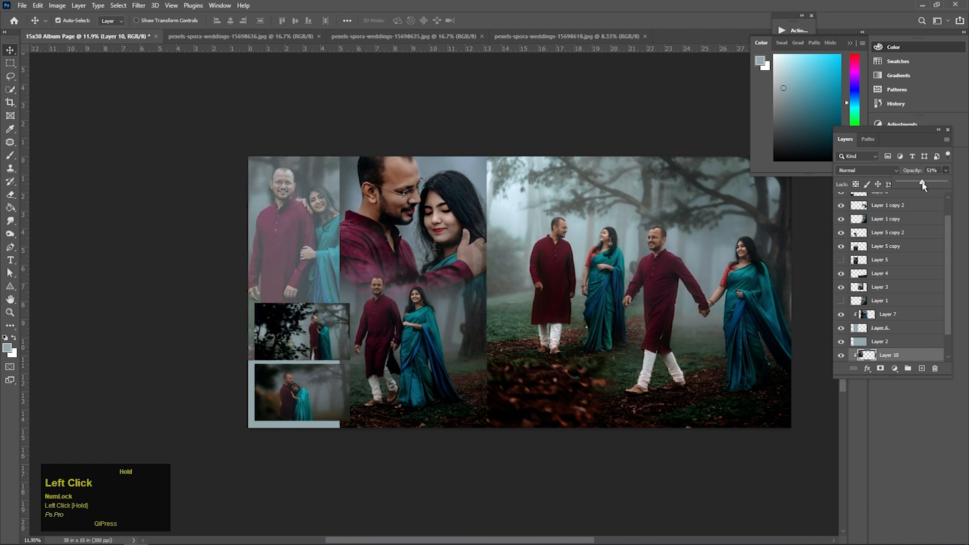
Add a white 5 px inside stroke to the upper small framed photo on Layer 8 copy
{"action": "key", "text": "e"}
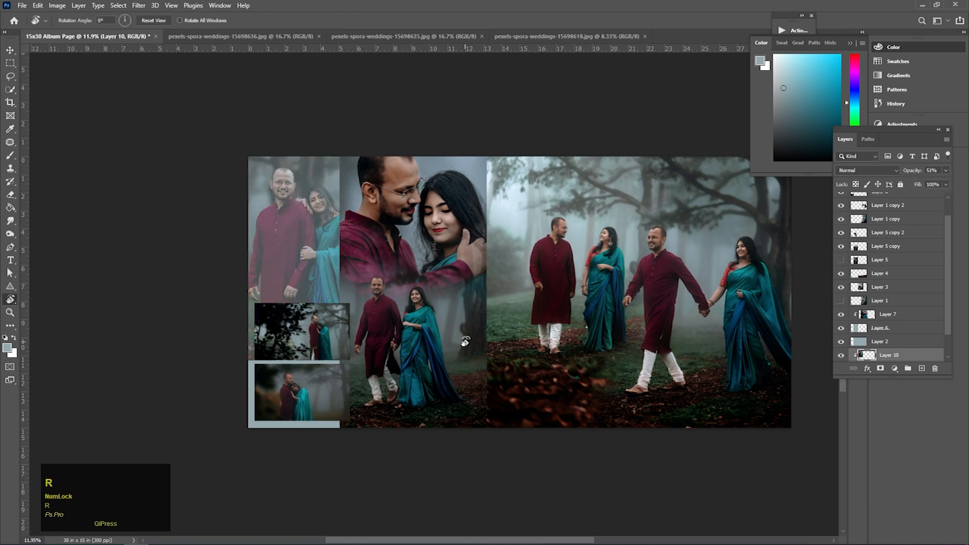
{"action": "left_click", "coordinate": [170, 363]}
{"action": "mouse_move", "coordinate": [310, 379]}
{"action": "left_mouse_down"}
{"action": "mouse_move", "coordinate": [334, 384]}
{"action": "mouse_move", "coordinate": [308, 386]}
{"action": "mouse_move", "coordinate": [332, 385]}
{"action": "mouse_move", "coordinate": [354, 424]}
{"action": "mouse_move", "coordinate": [245, 405]}
{"action": "mouse_move", "coordinate": [214, 345]}
{"action": "mouse_move", "coordinate": [327, 374]}
{"action": "mouse_move", "coordinate": [212, 146]}
{"action": "mouse_move", "coordinate": [296, 126]}
{"action": "mouse_move", "coordinate": [390, 200]}
{"action": "mouse_move", "coordinate": [234, 339]}
{"action": "mouse_move", "coordinate": [230, 376]}
{"action": "mouse_move", "coordinate": [305, 472]}
{"action": "mouse_move", "coordinate": [262, 405]}
{"action": "mouse_move", "coordinate": [354, 456]}
{"action": "mouse_move", "coordinate": [280, 417]}
{"action": "mouse_move", "coordinate": [172, 324]}
{"action": "mouse_move", "coordinate": [161, 330]}
{"action": "mouse_move", "coordinate": [255, 380]}
{"action": "mouse_move", "coordinate": [343, 373]}
{"action": "mouse_move", "coordinate": [304, 363]}
{"action": "mouse_move", "coordinate": [361, 364]}
{"action": "left_mouse_up"}
{"action": "key", "text": "ctrl+space"}
{"action": "key", "text": "v"}
{"action": "left_click", "coordinate": [340, 340]}
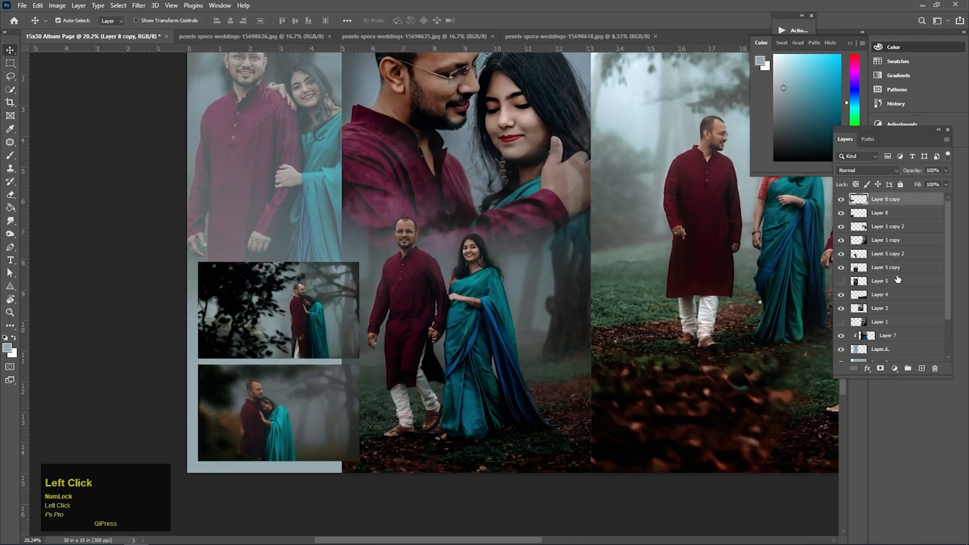
{"action": "double_click", "coordinate": [925, 200]}
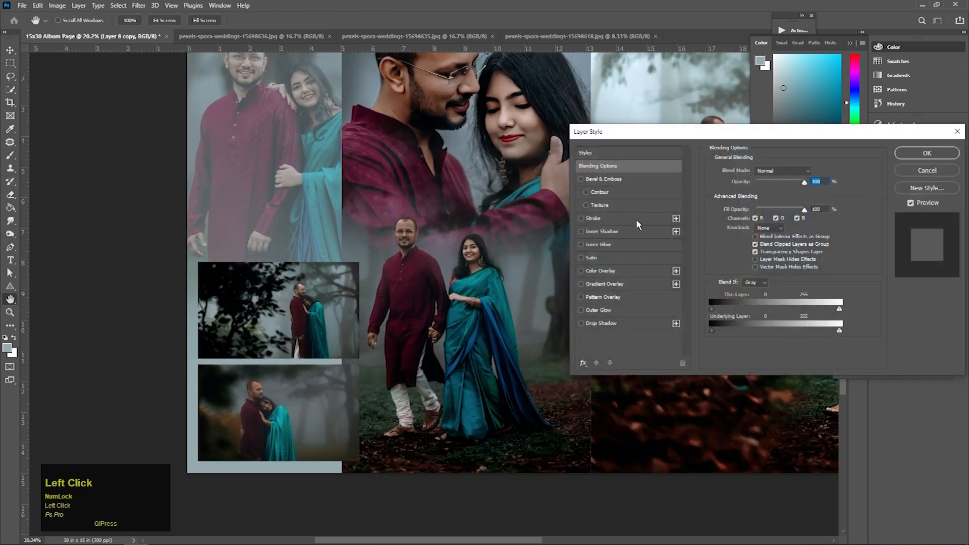
{"action": "left_click", "coordinate": [601, 221]}
{"action": "type", "text": "3"}
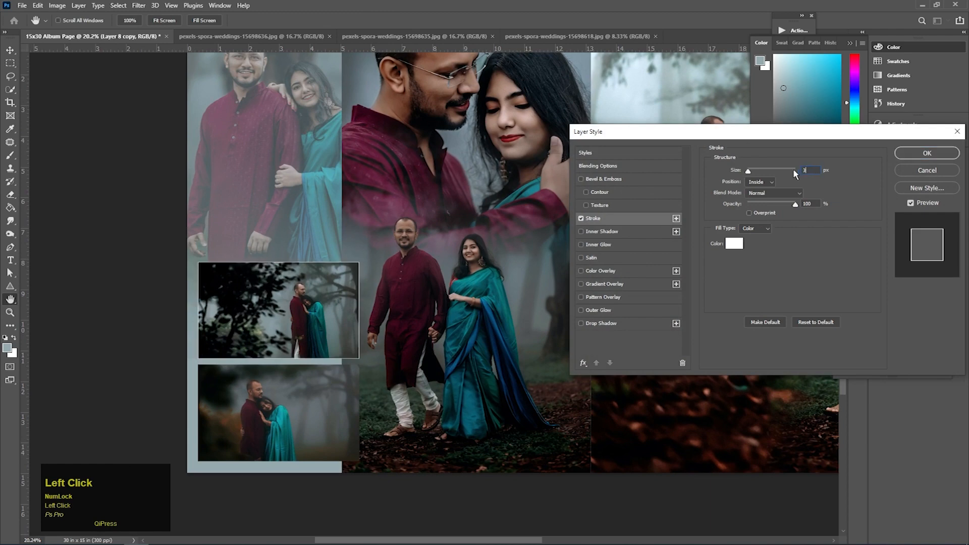
{"action": "left_click_drag", "start_coordinate": [810, 171], "coordinate": [792, 170]}
{"action": "type", "text": "5"}
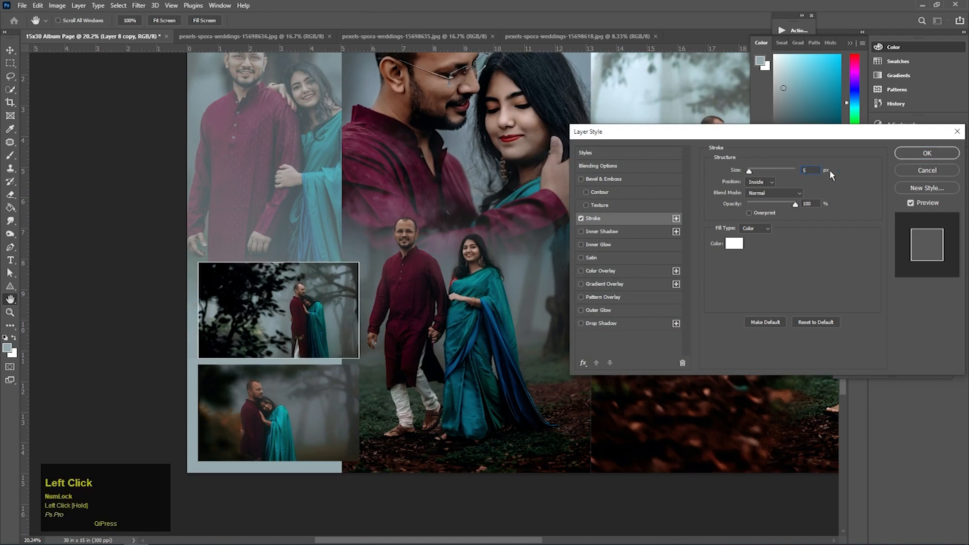
{"action": "left_click", "coordinate": [928, 153]}
Copy the stroke layer style from Layer 8 copy onto Layer 8, the lower small framed photo
{"action": "right_click", "coordinate": [890, 201]}
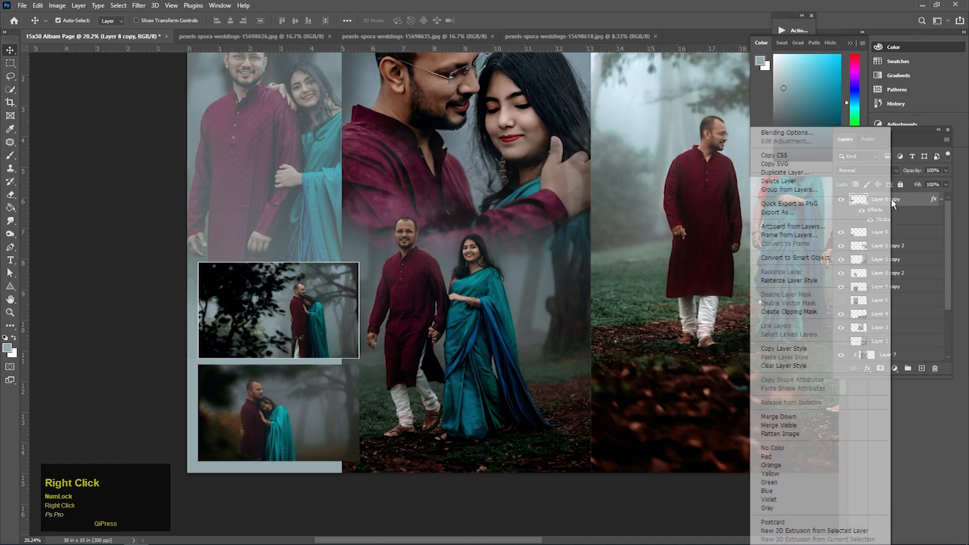
{"action": "left_click", "coordinate": [784, 349]}
{"action": "left_click", "coordinate": [889, 232]}
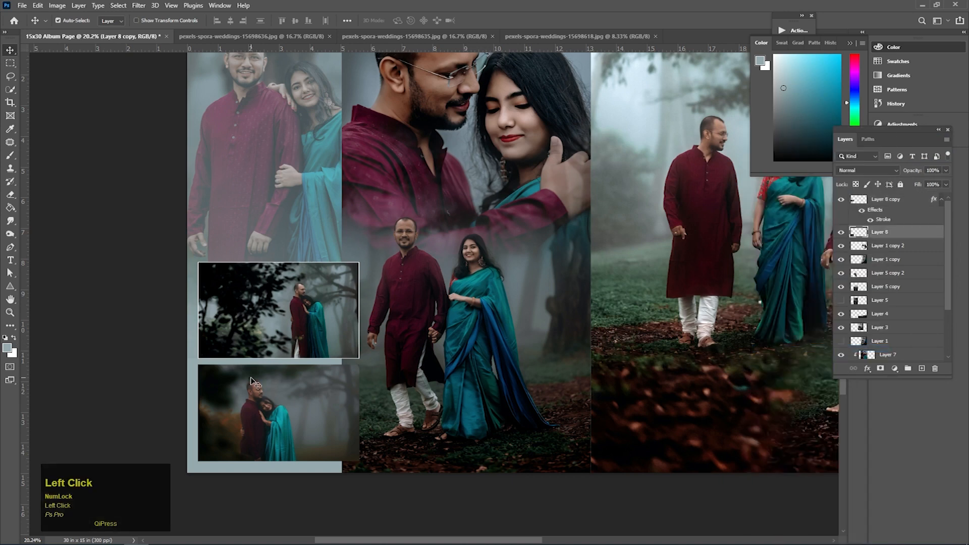
{"action": "right_click", "coordinate": [890, 237]}
{"action": "left_click", "coordinate": [782, 357]}
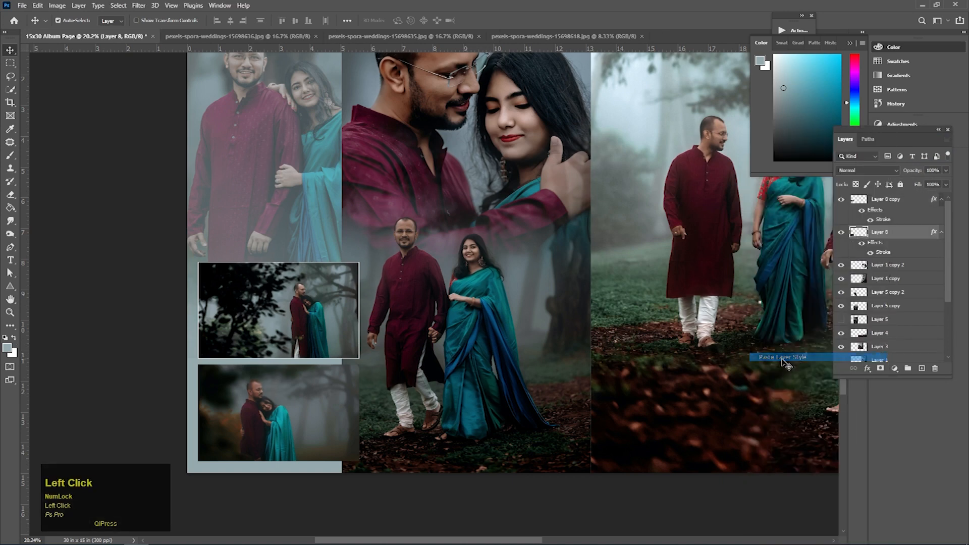
Add a new layer at the top of the stack and apply the merged album page image to it with Normal blending
{"action": "left_click_drag", "start_coordinate": [355, 263], "coordinate": [328, 265]}
{"action": "left_click_drag", "start_coordinate": [542, 247], "coordinate": [433, 275]}
{"action": "left_click_drag", "start_coordinate": [485, 243], "coordinate": [499, 245]}
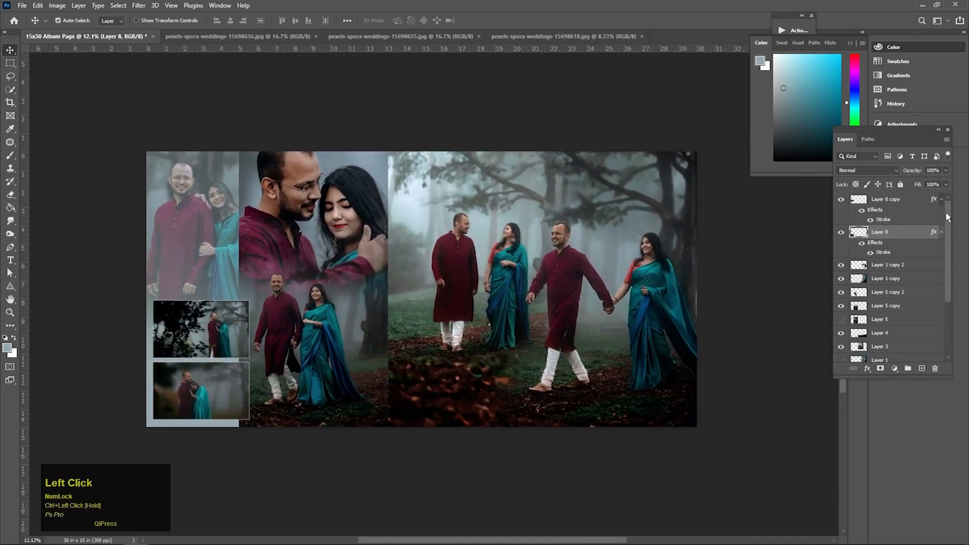
{"action": "left_click", "coordinate": [883, 202]}
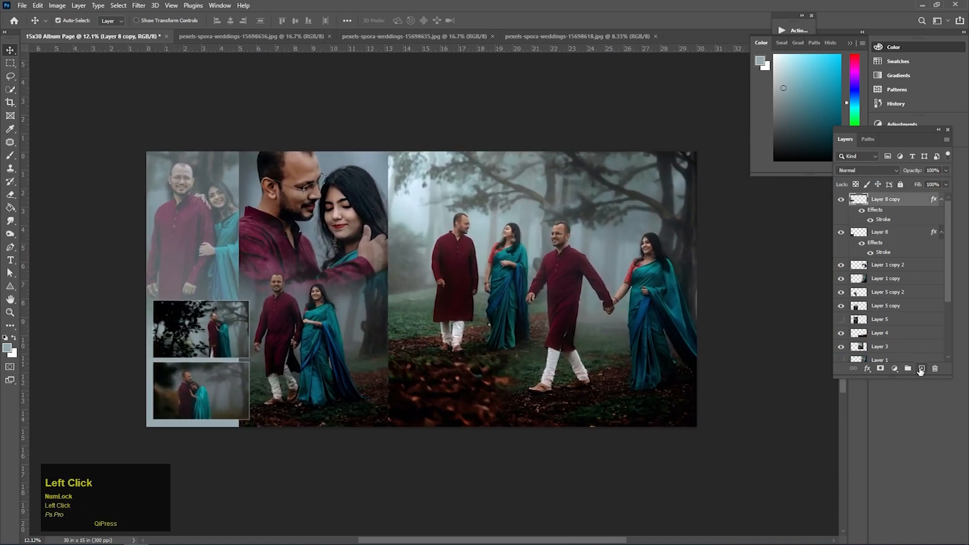
{"action": "left_click", "coordinate": [921, 369]}
{"action": "left_click", "coordinate": [61, 6]}
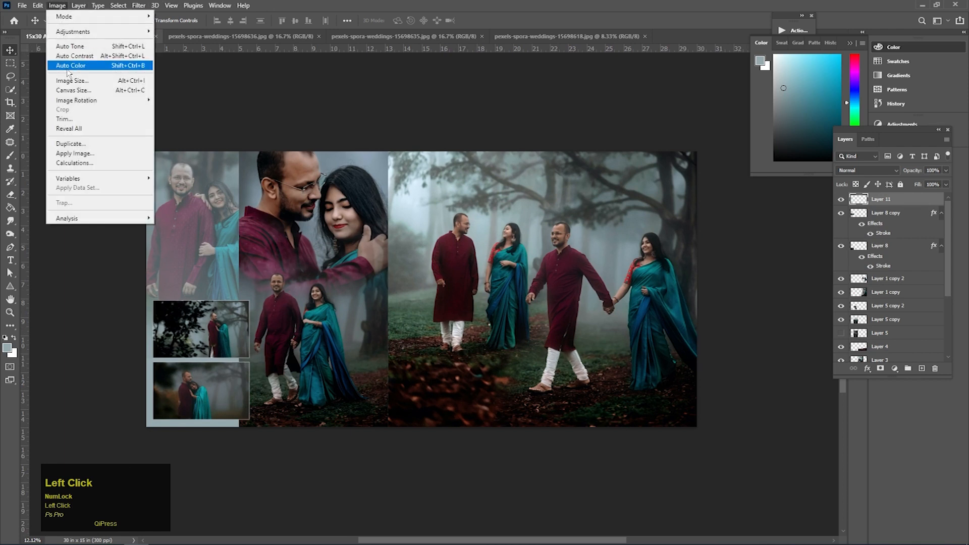
{"action": "left_click", "coordinate": [70, 144]}
{"action": "left_click", "coordinate": [480, 195]}
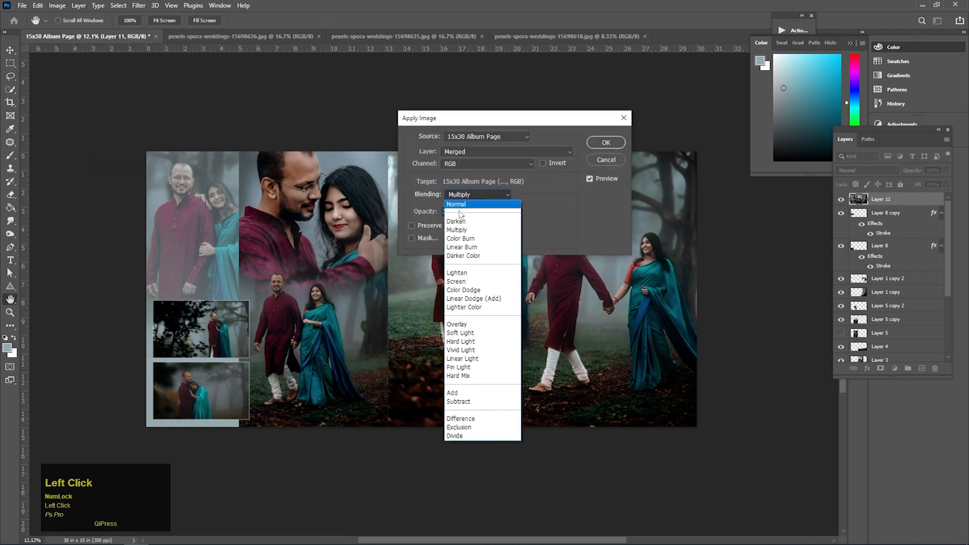
{"action": "left_click", "coordinate": [461, 202]}
{"action": "left_click", "coordinate": [596, 144]}
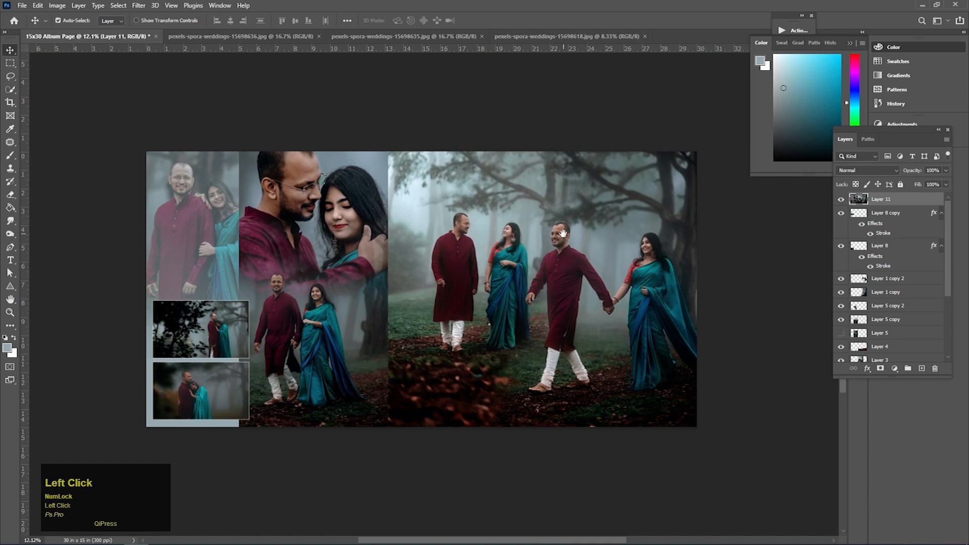
Grade the merged layer with the Camera Raw Filter: exposure +0.85, temperature +14, blacks -18 and slightly lifted shadows
{"action": "left_click_drag", "start_coordinate": [563, 233], "coordinate": [570, 233]}
{"action": "left_click", "coordinate": [141, 6]}
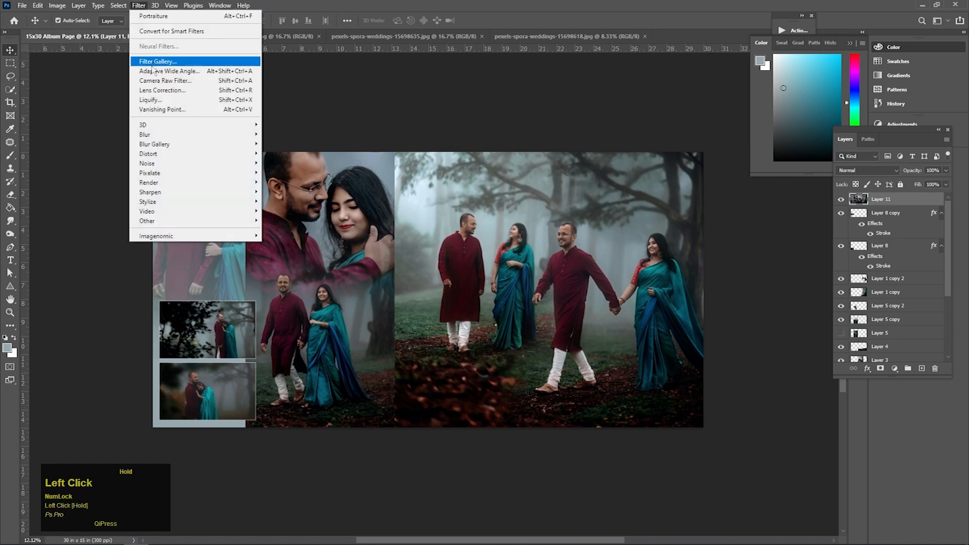
{"action": "left_click", "coordinate": [151, 81]}
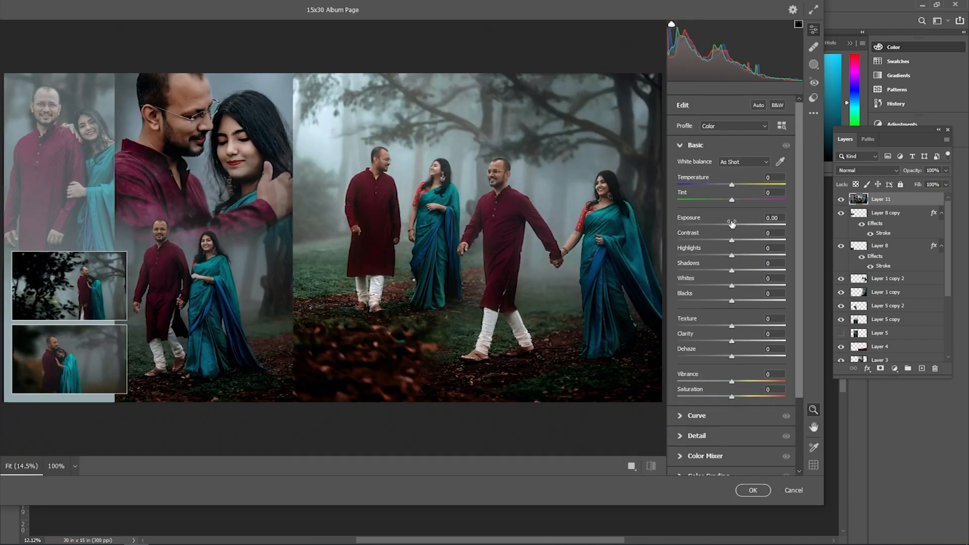
{"action": "left_click_drag", "start_coordinate": [731, 223], "coordinate": [740, 224]}
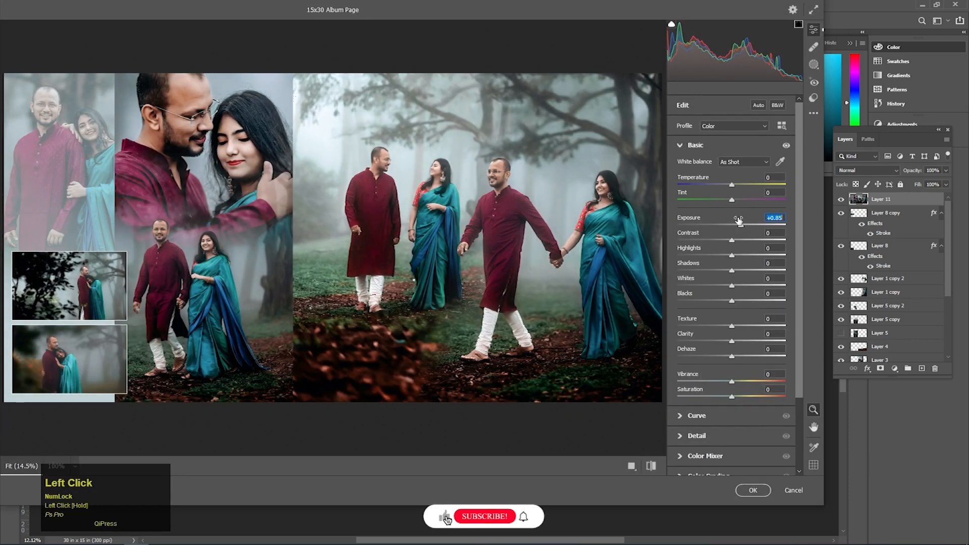
{"action": "left_click_drag", "start_coordinate": [730, 185], "coordinate": [737, 182]}
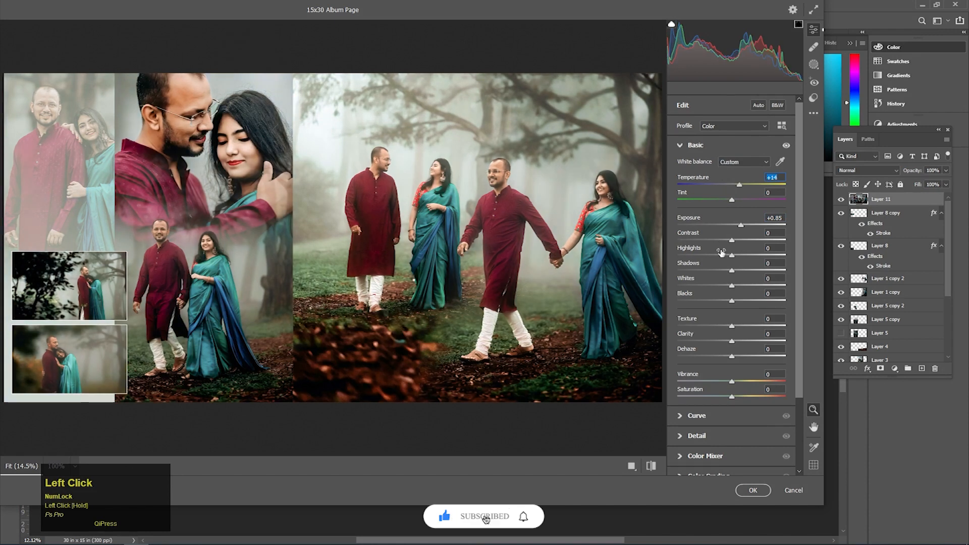
{"action": "left_click_drag", "start_coordinate": [732, 300], "coordinate": [734, 269]}
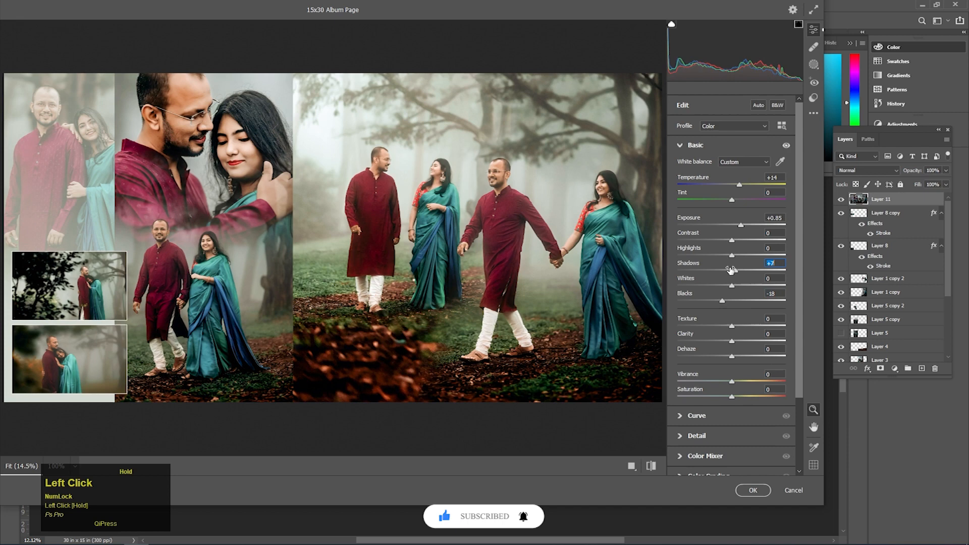
{"action": "left_click", "coordinate": [746, 490]}
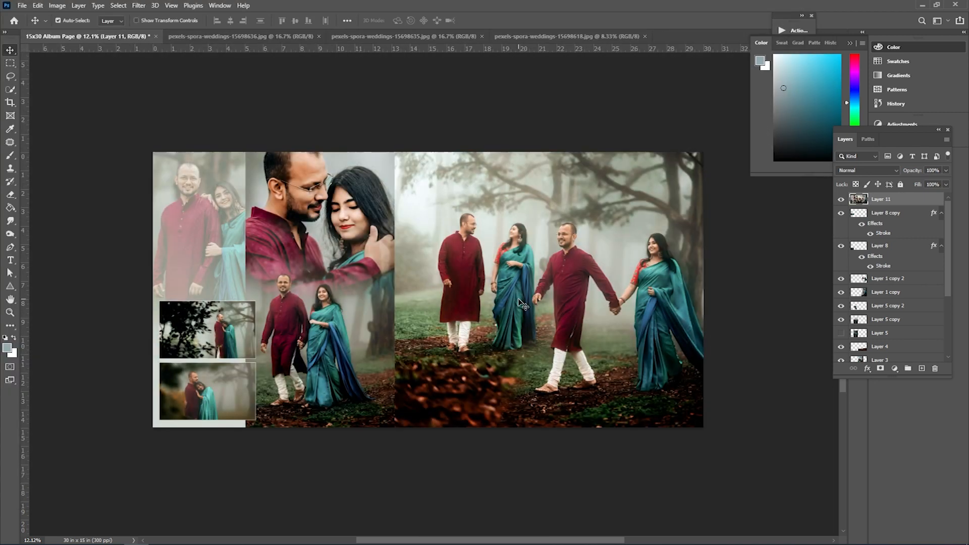
{"action": "left_click_drag", "start_coordinate": [507, 275], "coordinate": [560, 258]}
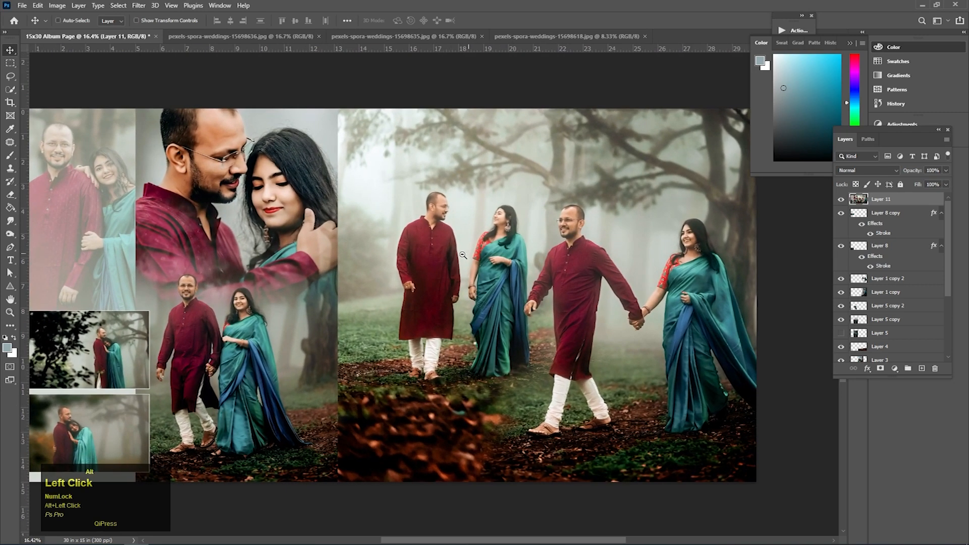
{"action": "left_click_drag", "start_coordinate": [465, 255], "coordinate": [404, 288]}
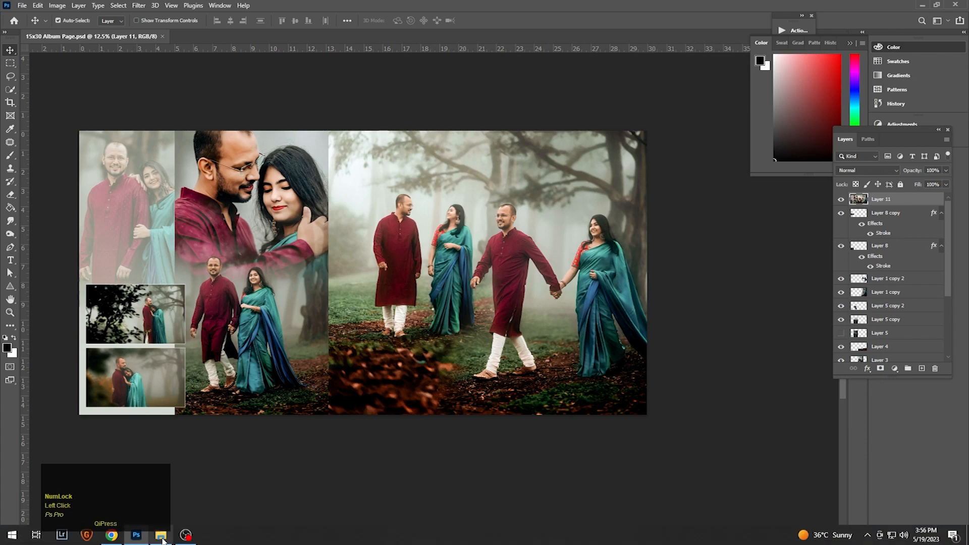
Open Quotes.psd, bring its "I knew the second" text layer into the album page, and fit it over the dark leaves below the walking couple
{"action": "left_click", "coordinate": [162, 539]}
{"action": "left_click_drag", "start_coordinate": [464, 353], "coordinate": [591, 15]}
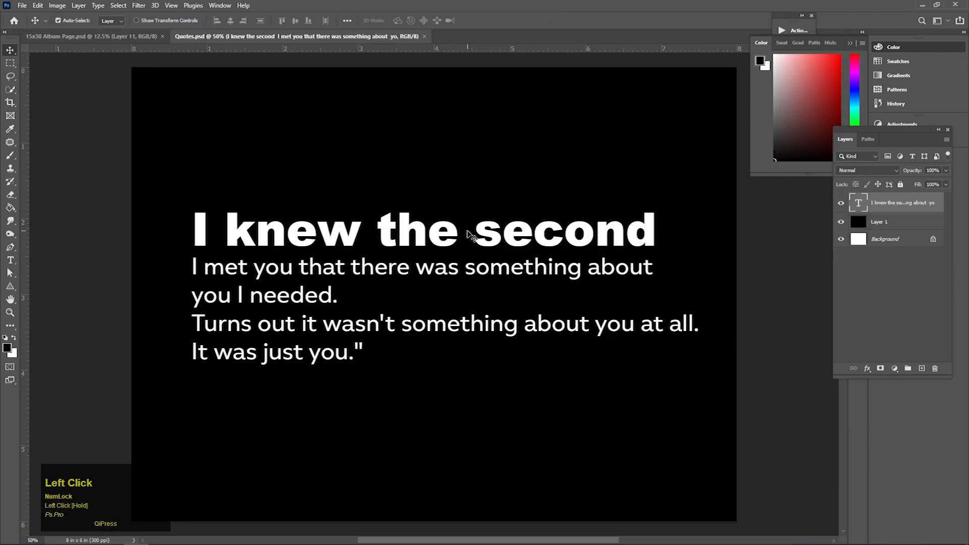
{"action": "left_click_drag", "start_coordinate": [460, 237], "coordinate": [410, 373]}
{"action": "key", "text": "ctrl+t"}
{"action": "key", "text": "Return"}
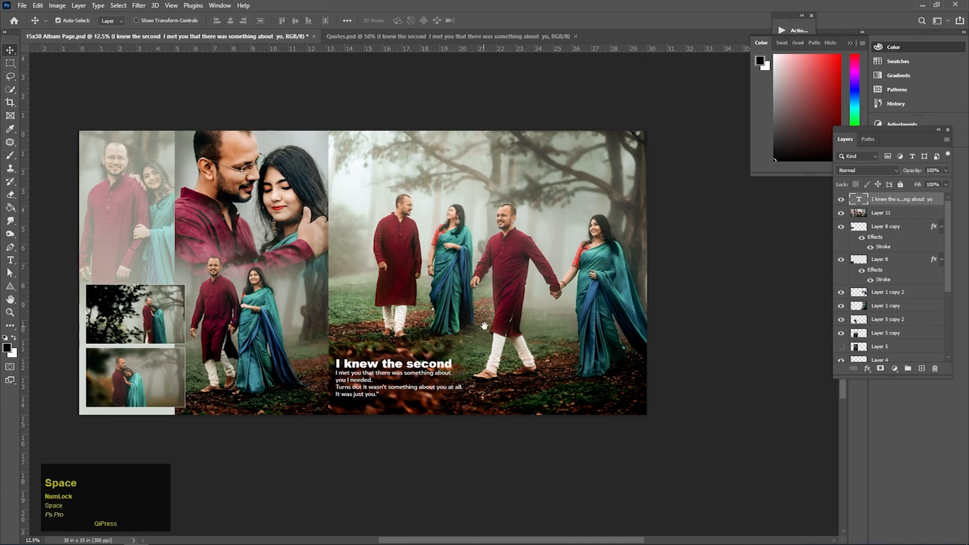
{"action": "left_click_drag", "start_coordinate": [487, 323], "coordinate": [448, 312]}
{"action": "left_click", "coordinate": [449, 312], "text": "alt"}
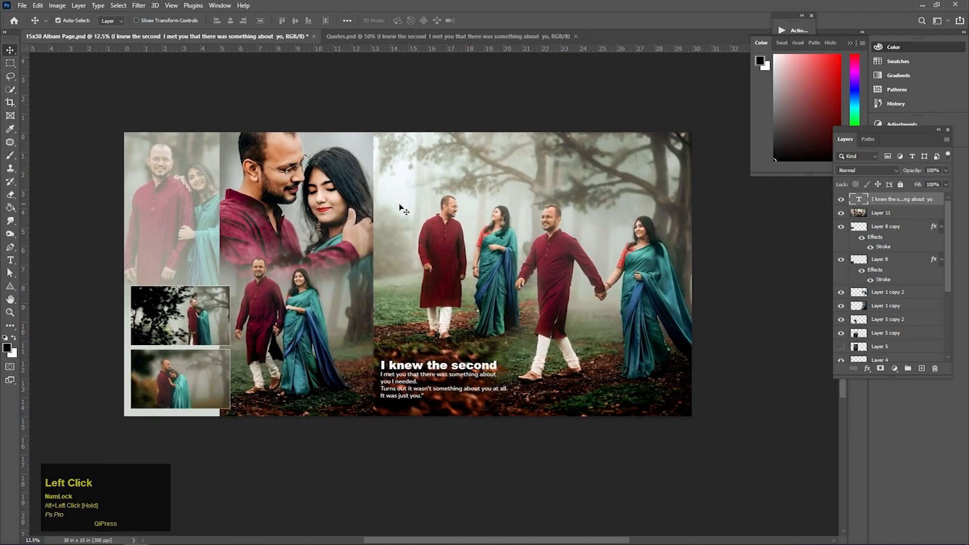